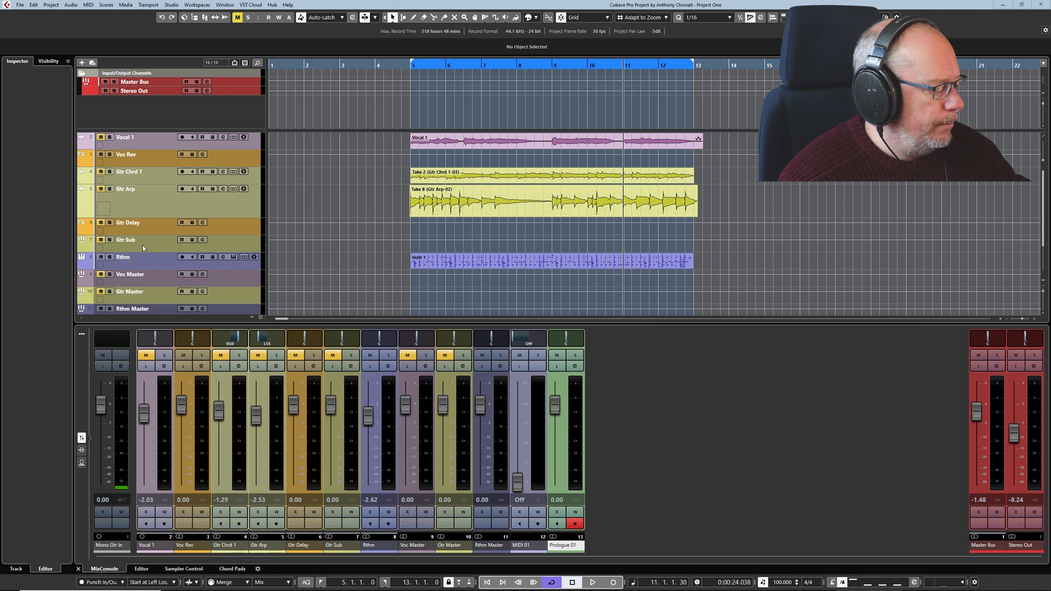
Shrink the track heights so the whole track list fits, and move the Prologue 01 track between Gtr Sub and Rthm.
{"action": "left_click", "coordinate": [154, 247]}
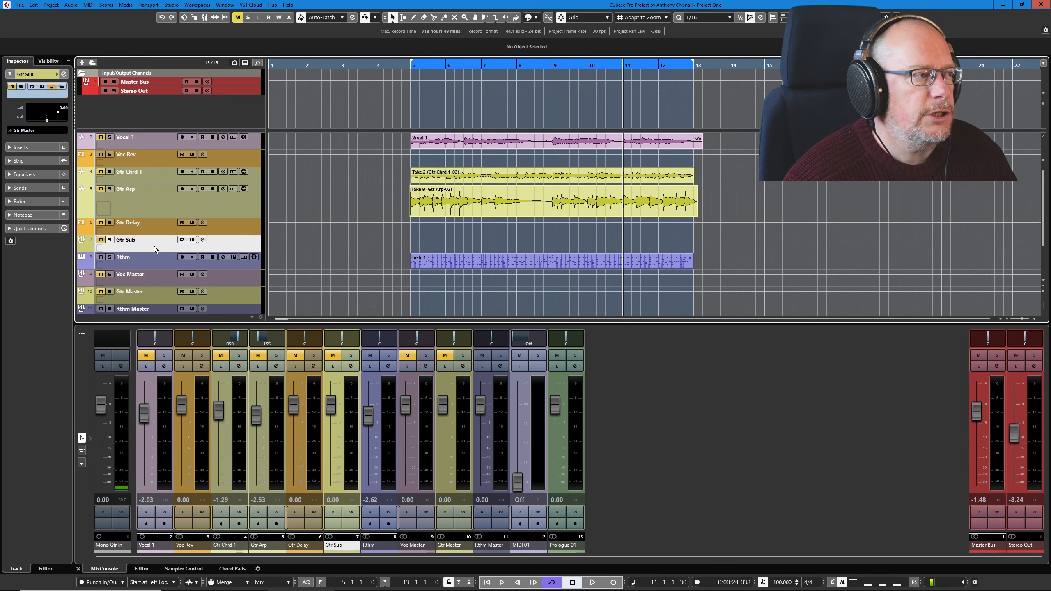
{"action": "key", "text": "shift+g"}
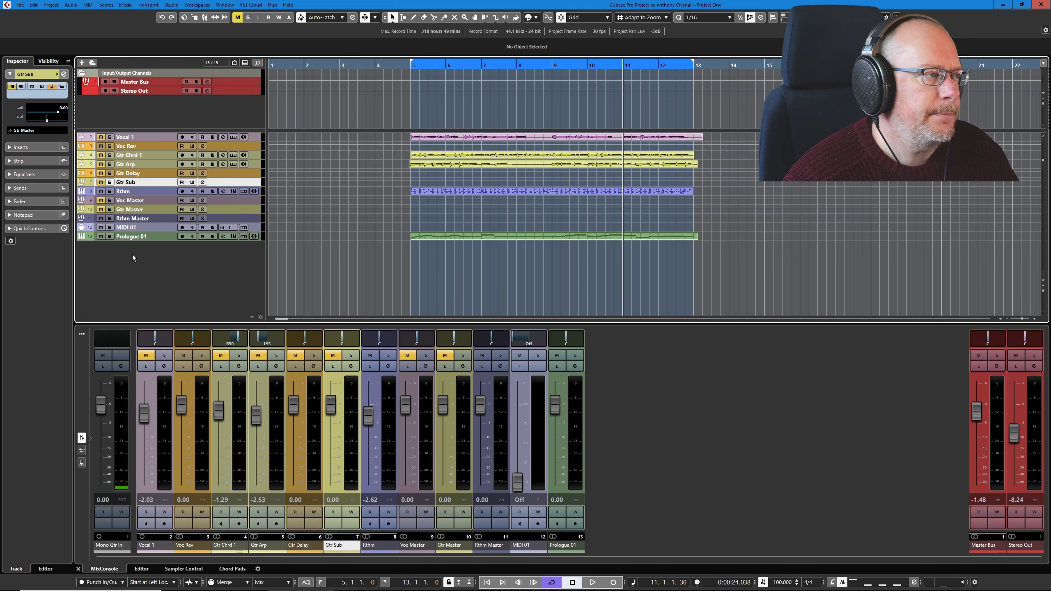
{"action": "left_click_drag", "start_coordinate": [135, 237], "coordinate": [139, 187]}
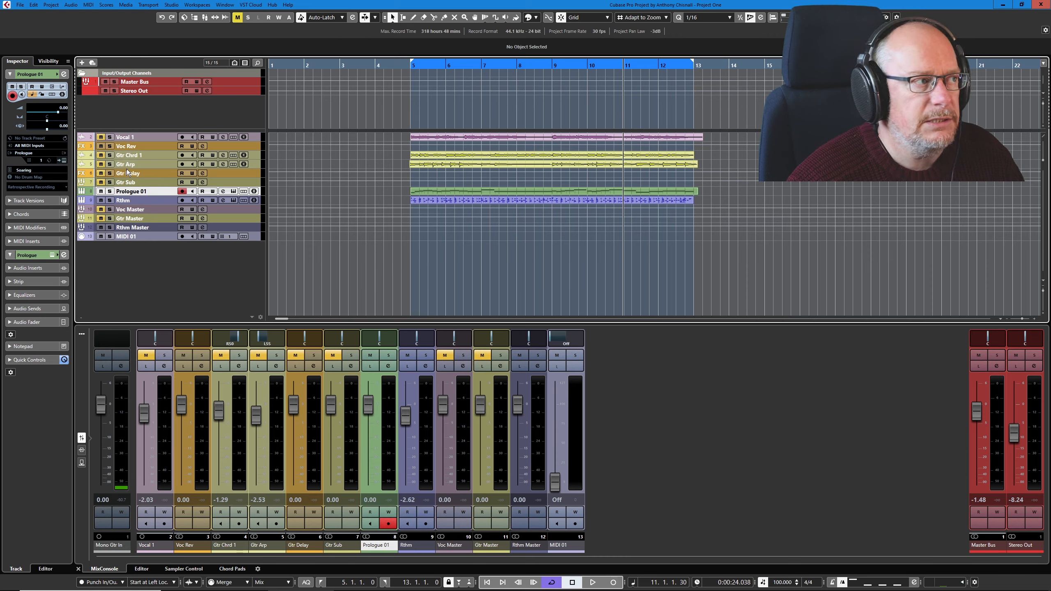
Add a stereo group channel named Keys Master to the Prologue 01 channel, outside any folder and routed to the Master Bus.
{"action": "right_click", "coordinate": [379, 450]}
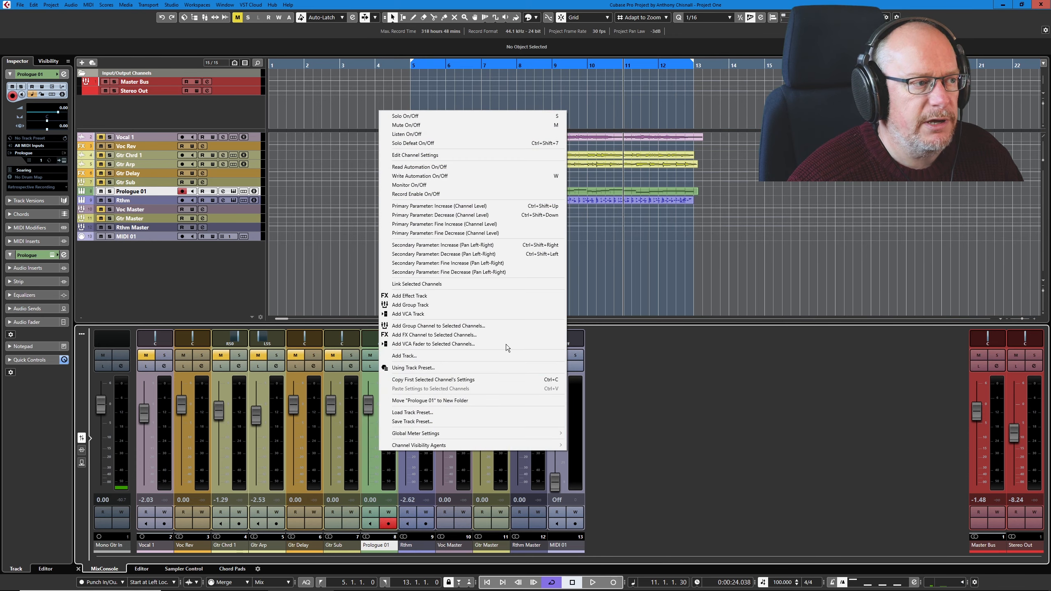
{"action": "left_click", "coordinate": [507, 326]}
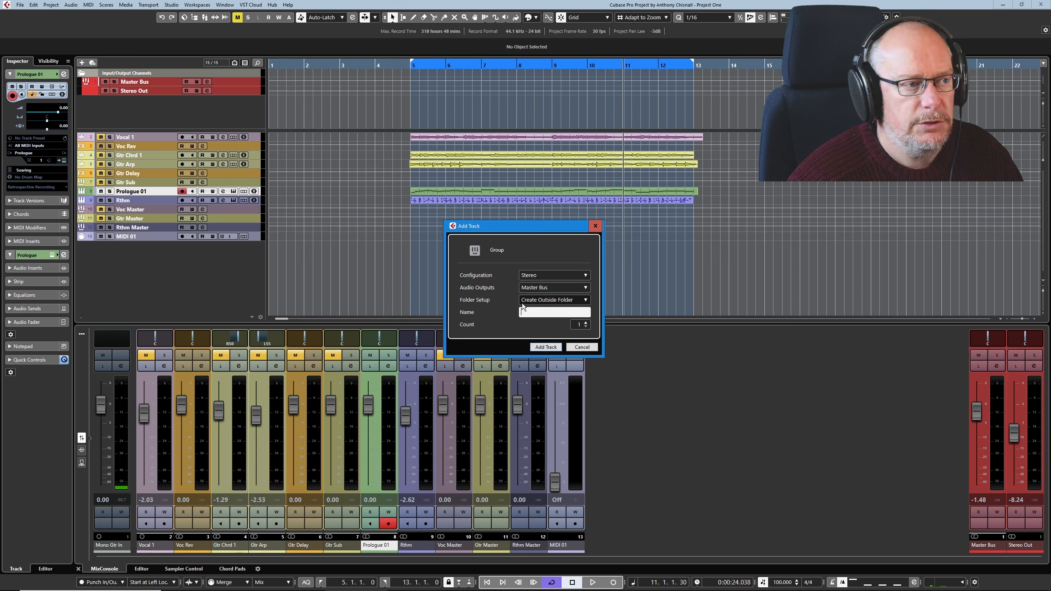
{"action": "type", "text": "Keys Master"}
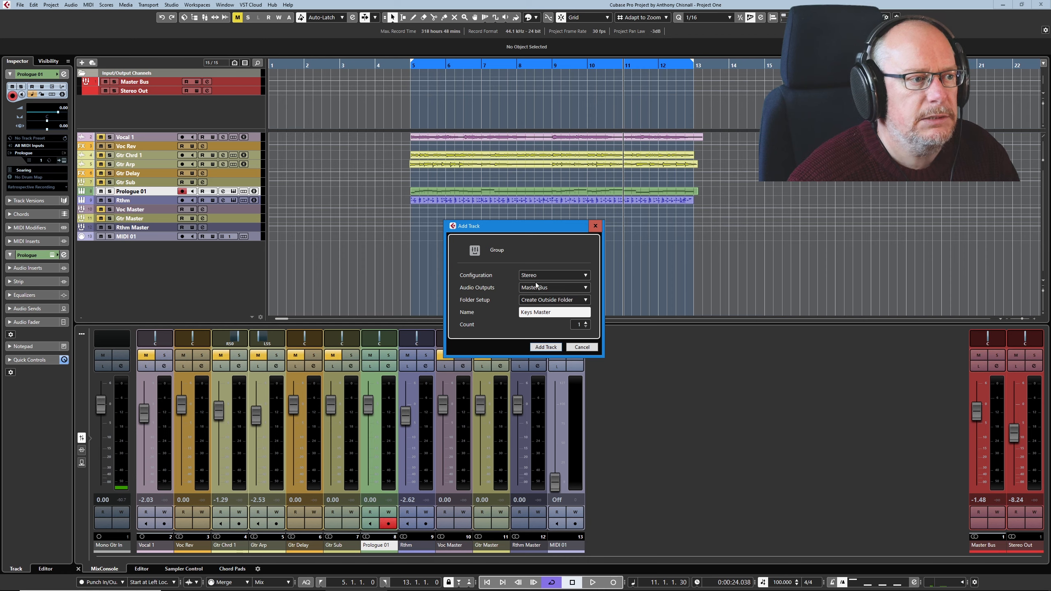
{"action": "left_click", "coordinate": [551, 348]}
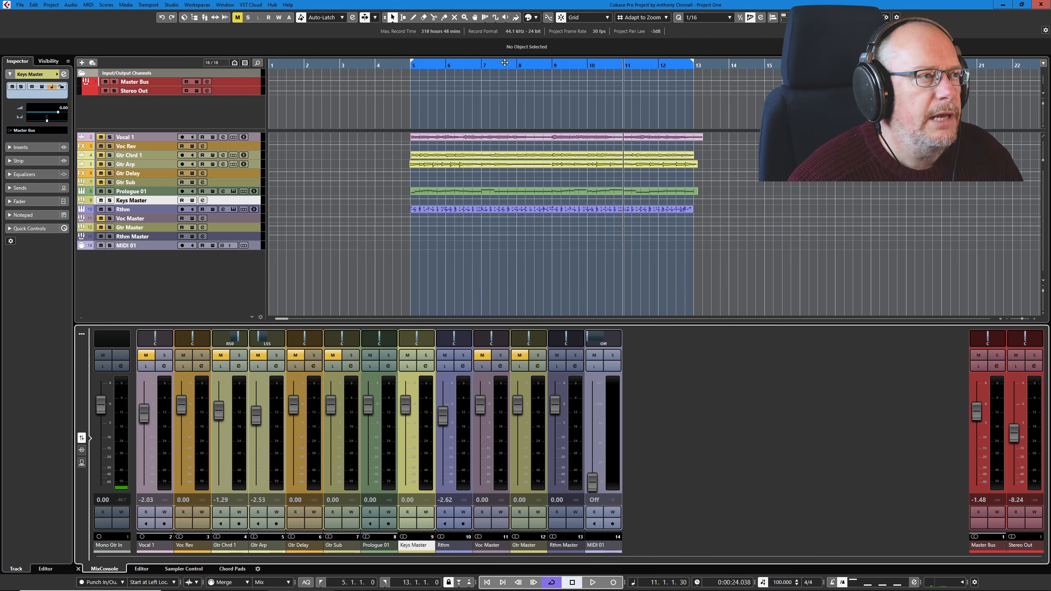
Colour the Keys Master track with the Keys Group colour and move it between Gtr Master and Rthm Master.
{"action": "left_click", "coordinate": [536, 18]}
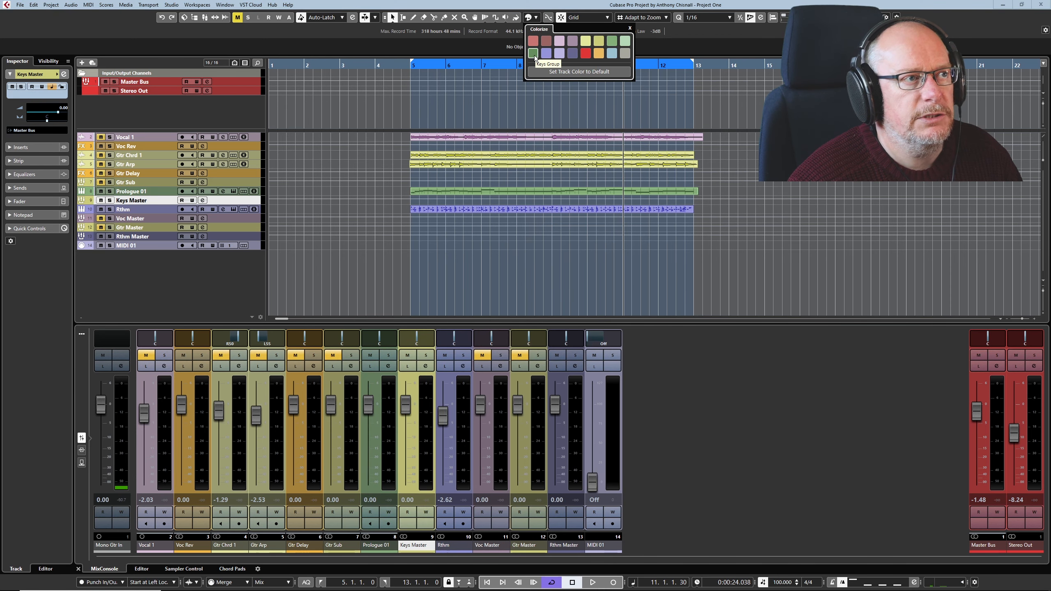
{"action": "left_click", "coordinate": [533, 54]}
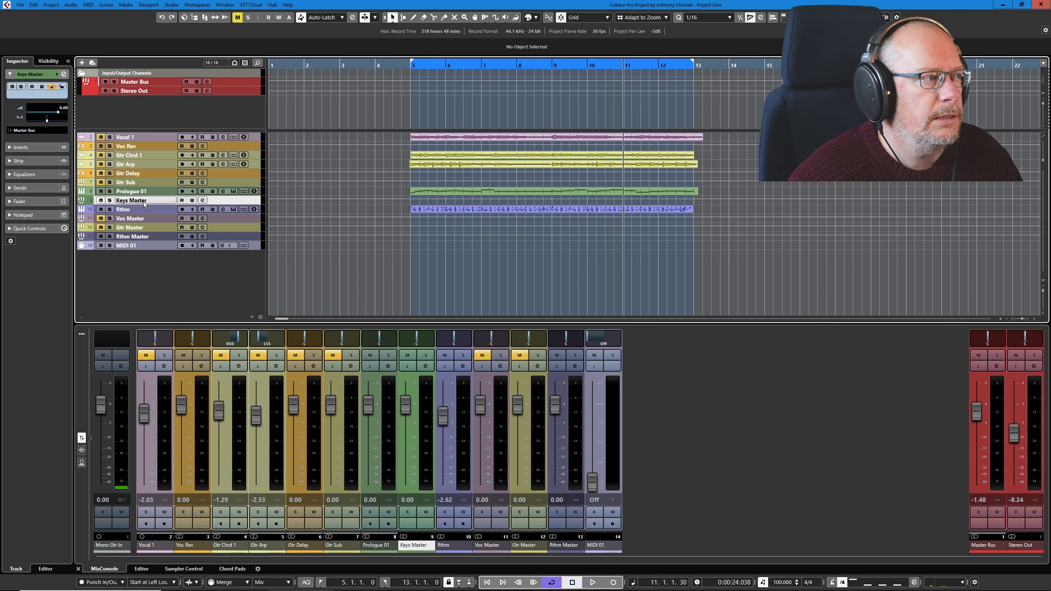
{"action": "left_click_drag", "start_coordinate": [144, 203], "coordinate": [143, 235]}
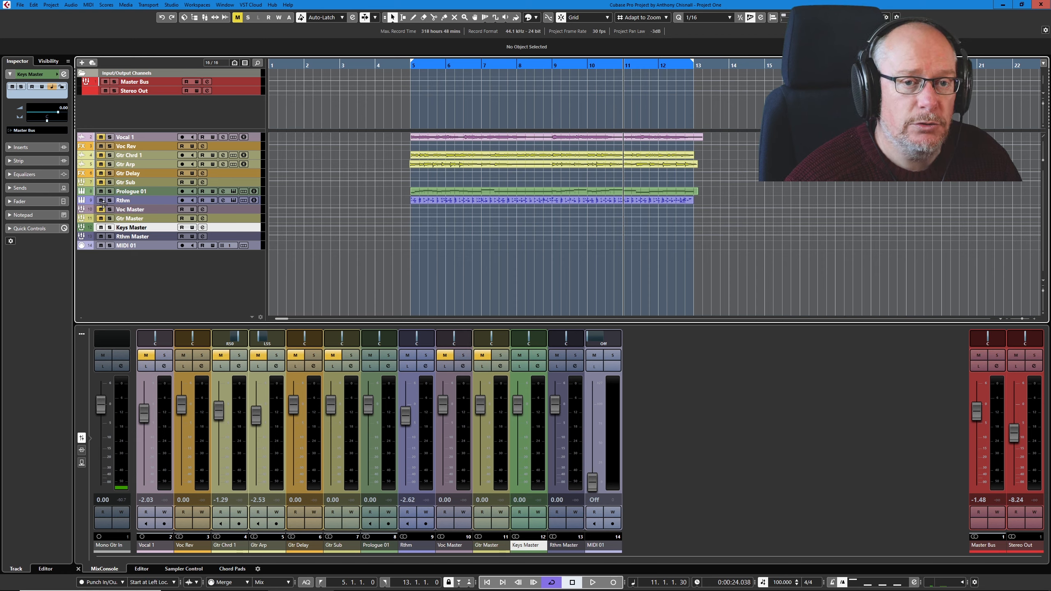
Look up the key command for deactivating all mute states by searching the key commands for "mute".
{"action": "left_click", "coordinate": [33, 5]}
{"action": "left_click", "coordinate": [64, 300]}
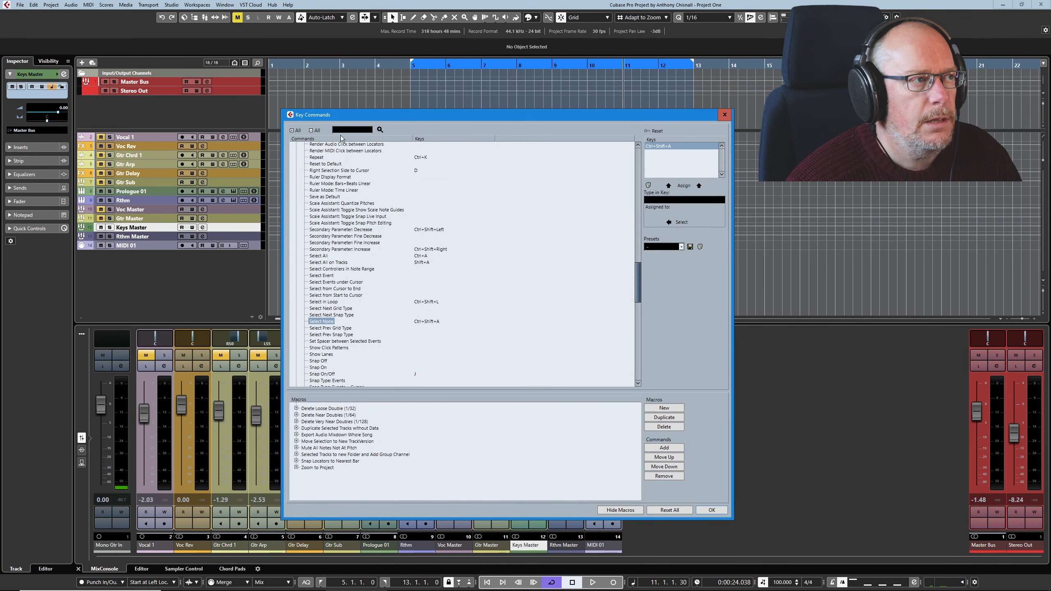
{"action": "left_click", "coordinate": [356, 132]}
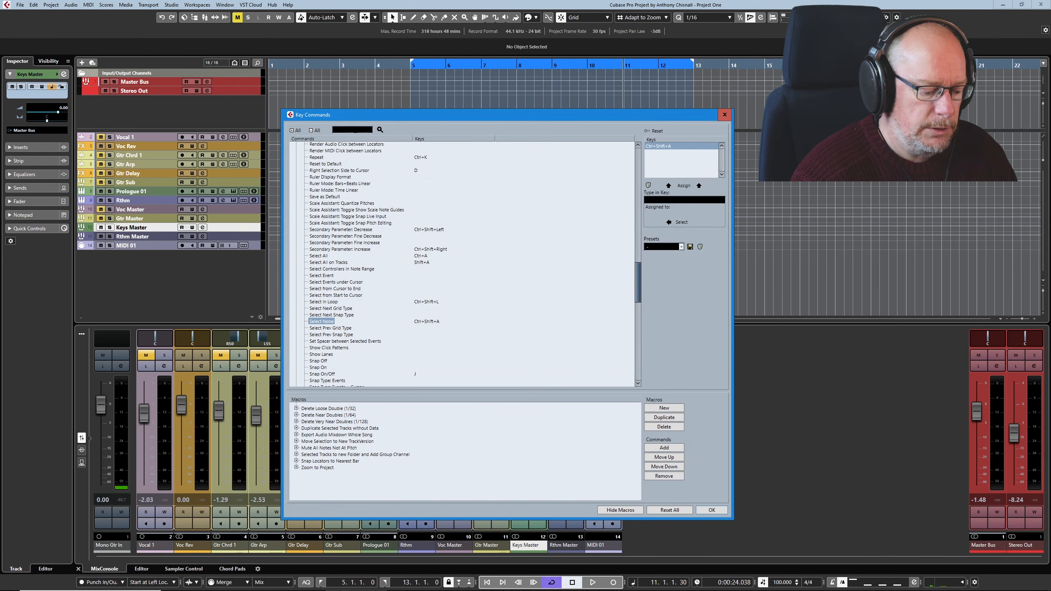
{"action": "type", "text": "mute"}
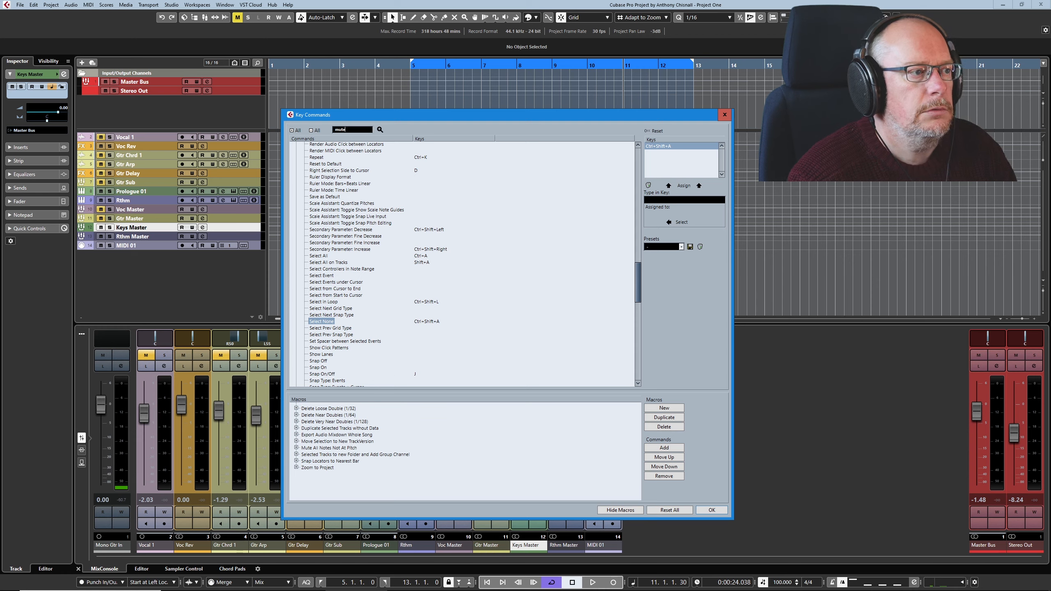
{"action": "left_click", "coordinate": [379, 130]}
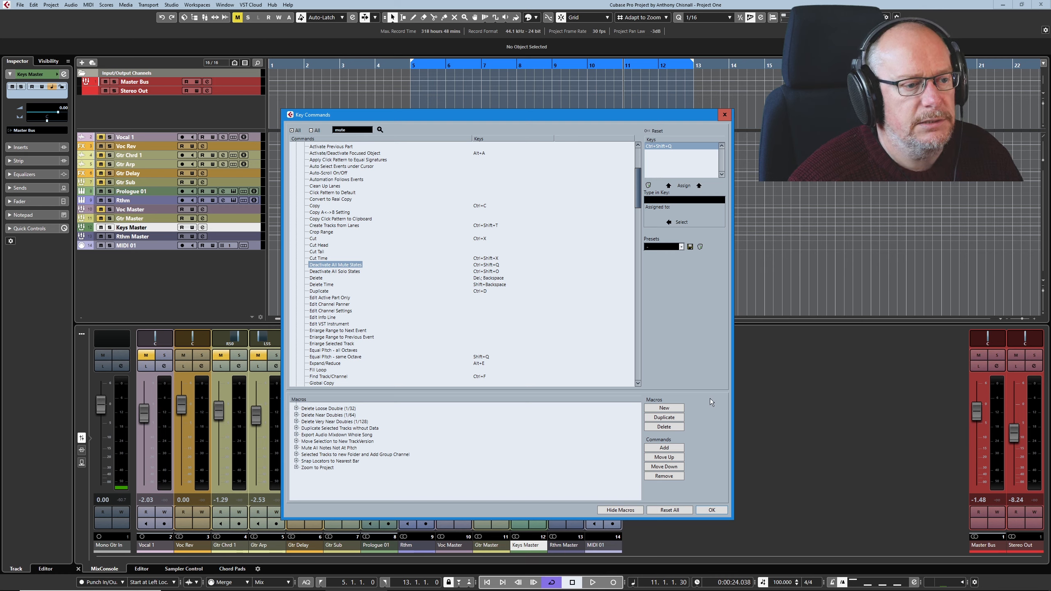
{"action": "left_click", "coordinate": [715, 512]}
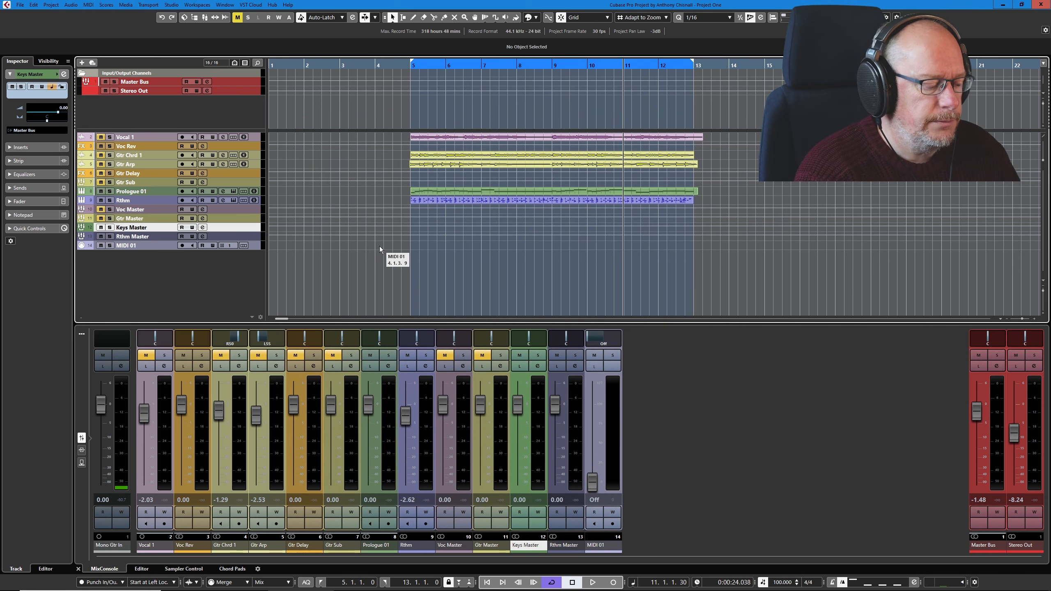
Clear all mute states except for the Vocal 1 track, and remove the MIDI 01 track.
{"action": "key", "text": "alt+m"}
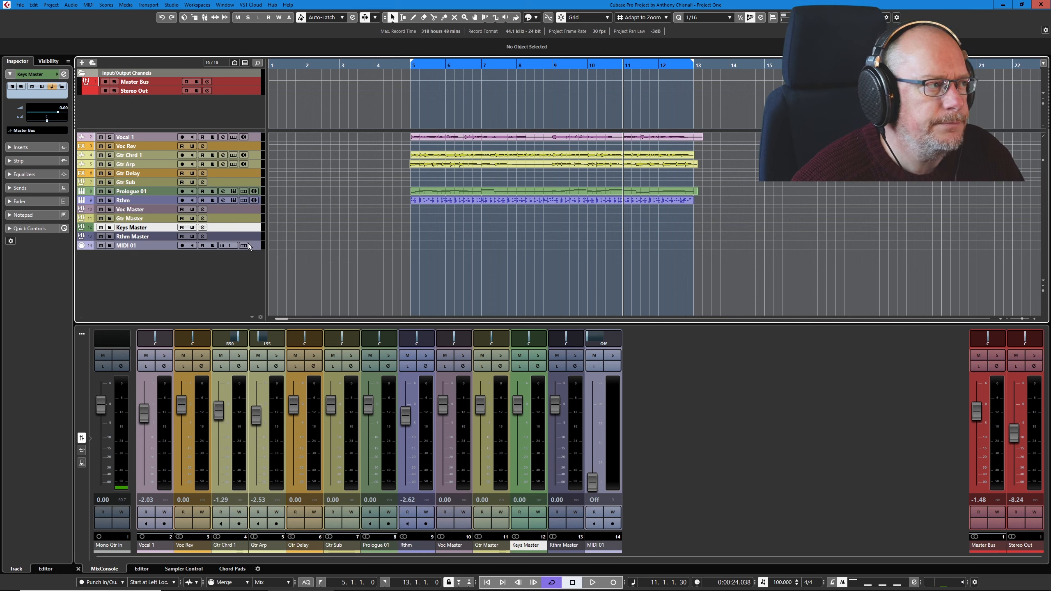
{"action": "left_click", "coordinate": [101, 137]}
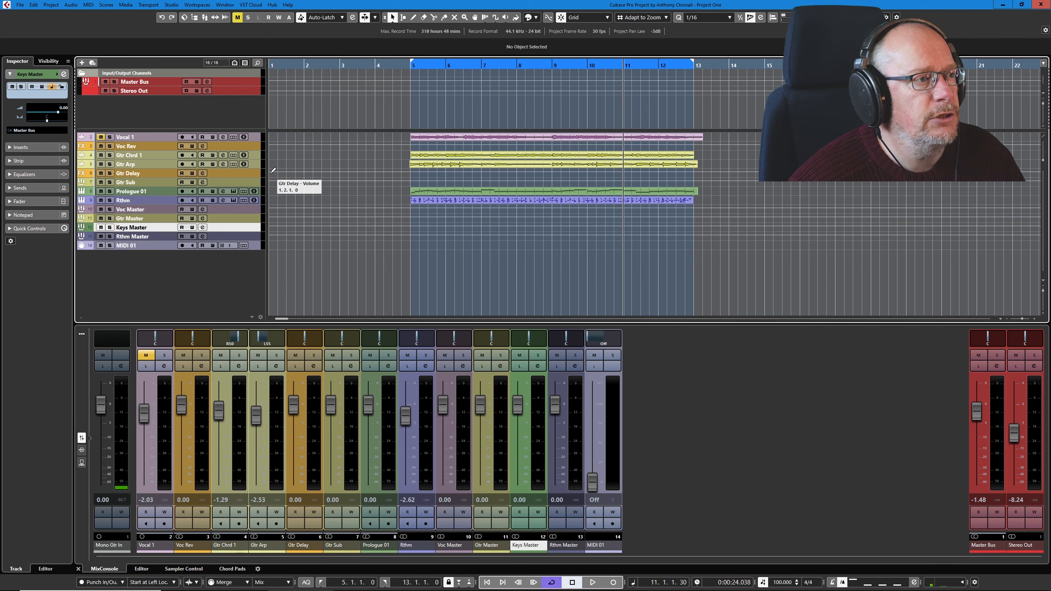
{"action": "right_click", "coordinate": [143, 247]}
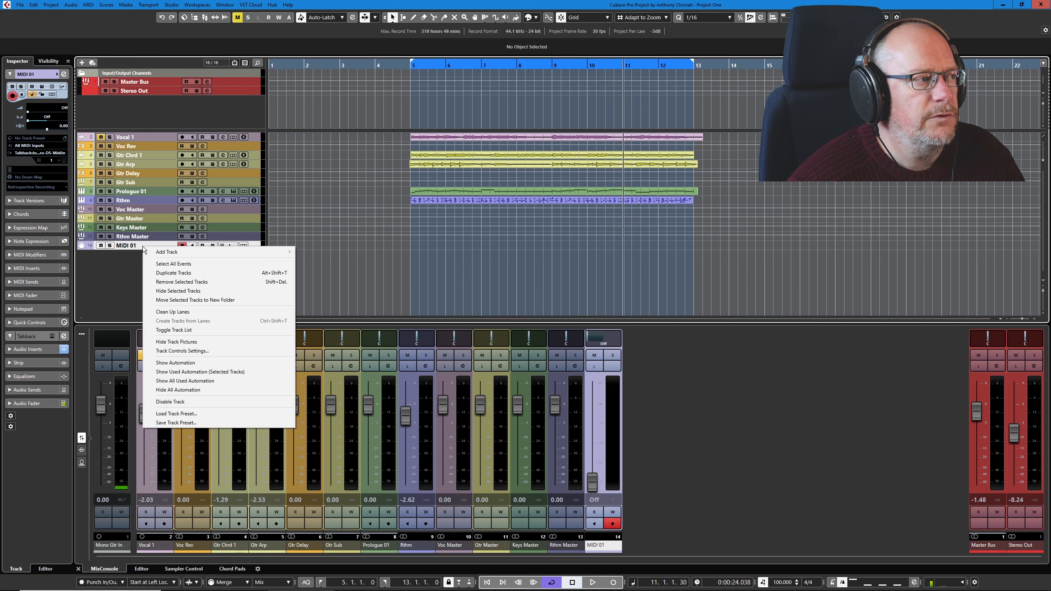
{"action": "left_click", "coordinate": [176, 282]}
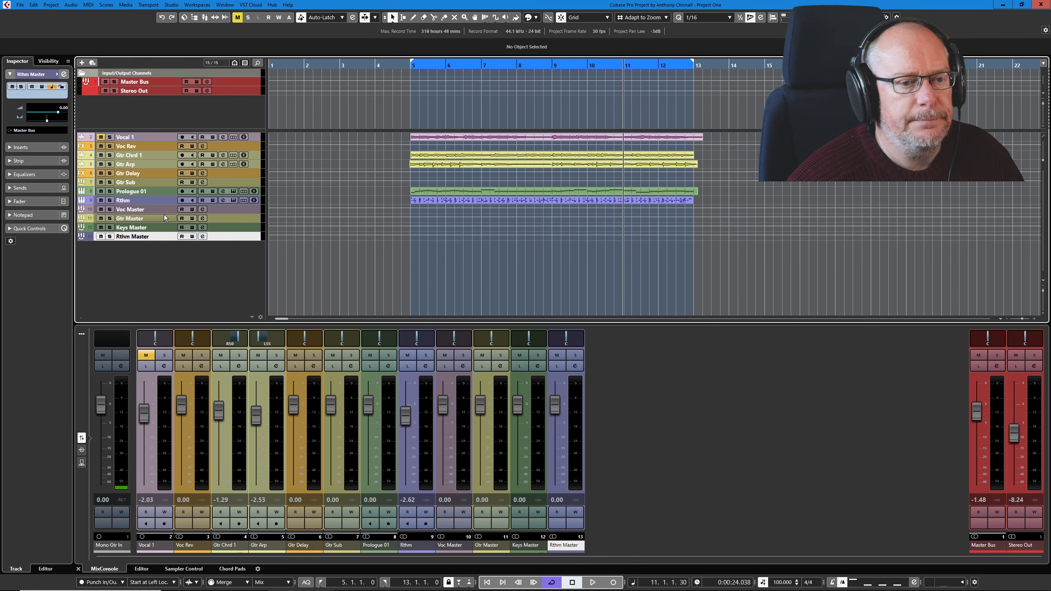
Show the notes of the Prologue 01 MIDI part in the Key Editor.
{"action": "left_click", "coordinate": [427, 192]}
{"action": "left_click", "coordinate": [135, 571]}
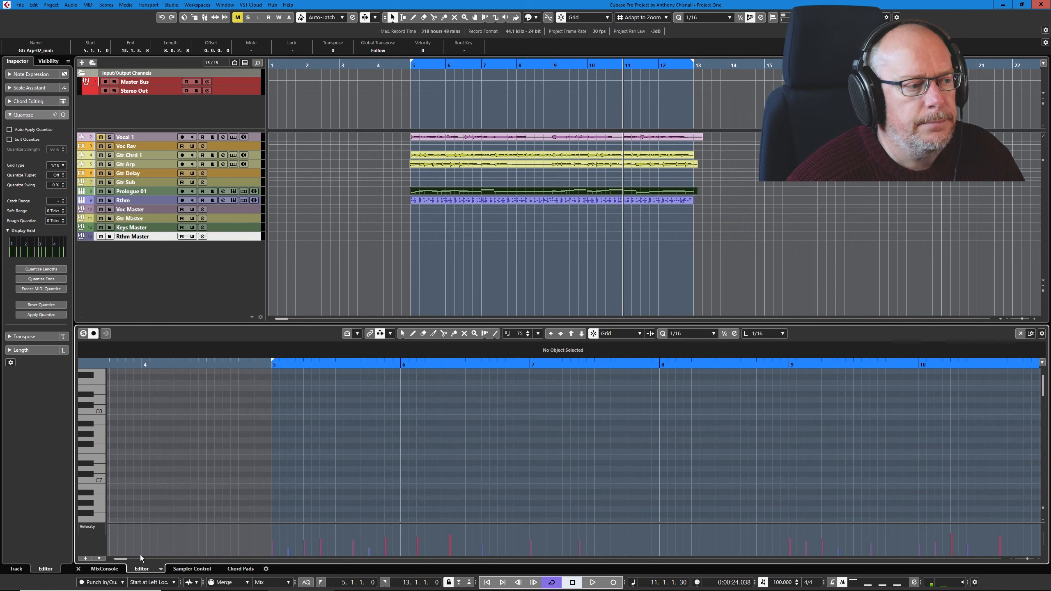
{"action": "scroll", "coordinate": [498, 447], "scroll_direction": "down", "scroll_amount": 7}
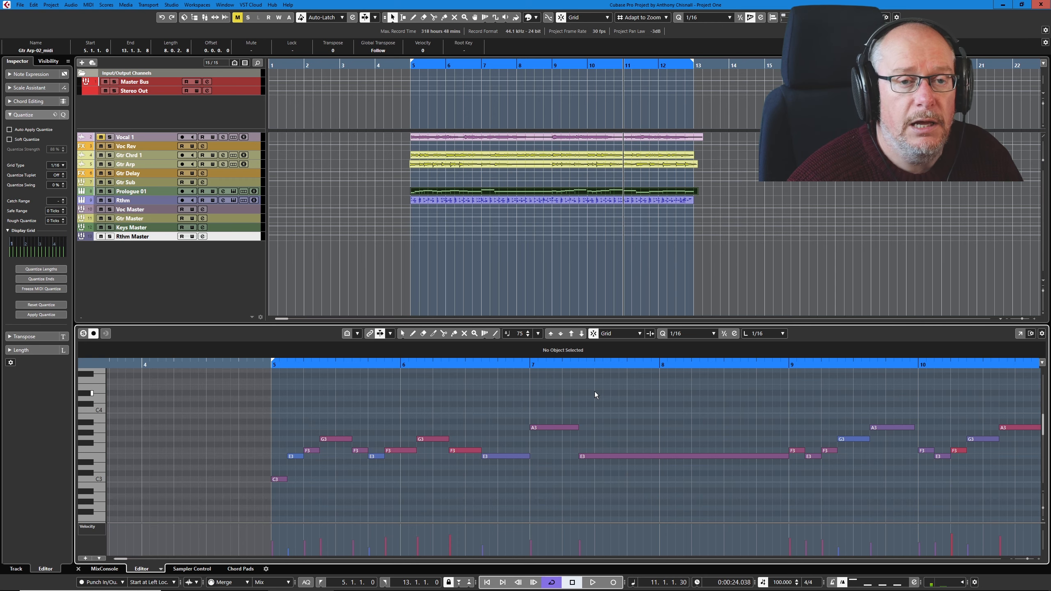
Open the Edit History with its window clear of the note display, and reset the quantize on the part's notes.
{"action": "left_click", "coordinate": [35, 6]}
{"action": "left_click", "coordinate": [53, 34]}
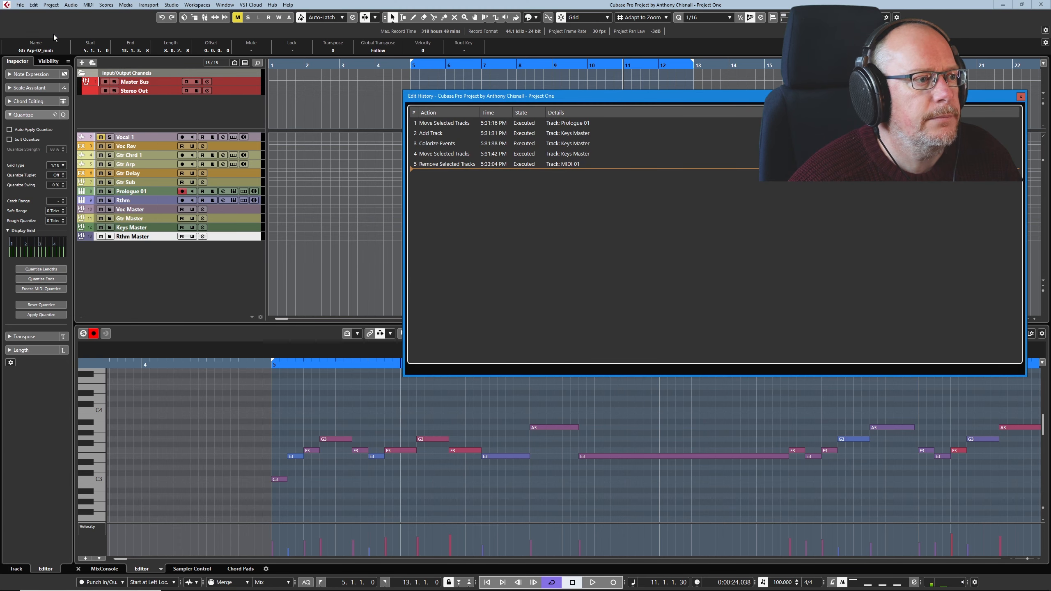
{"action": "left_click_drag", "start_coordinate": [497, 96], "coordinate": [386, 165]}
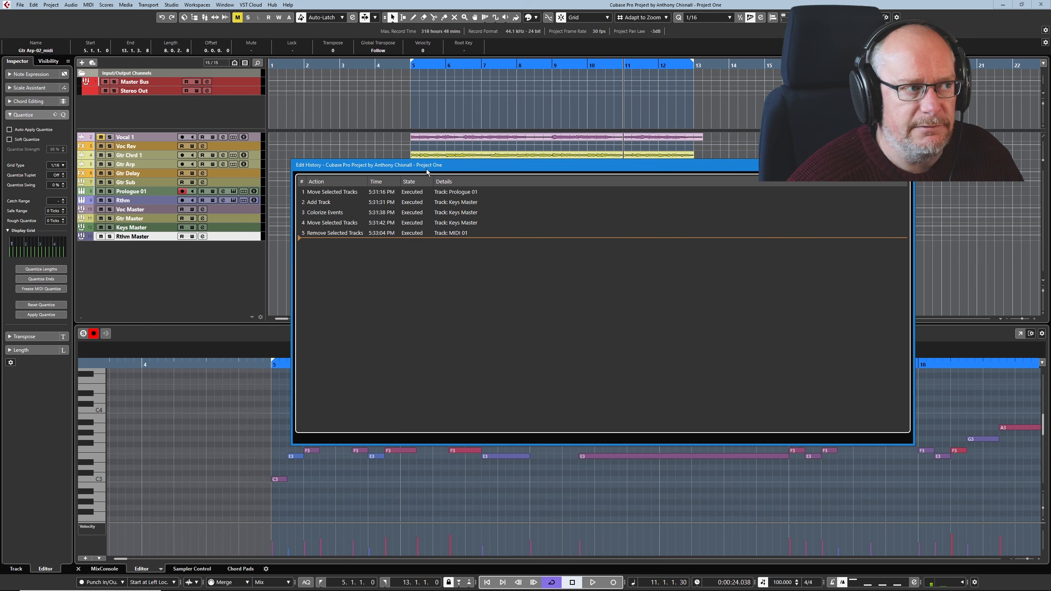
{"action": "left_click_drag", "start_coordinate": [426, 169], "coordinate": [415, 68]}
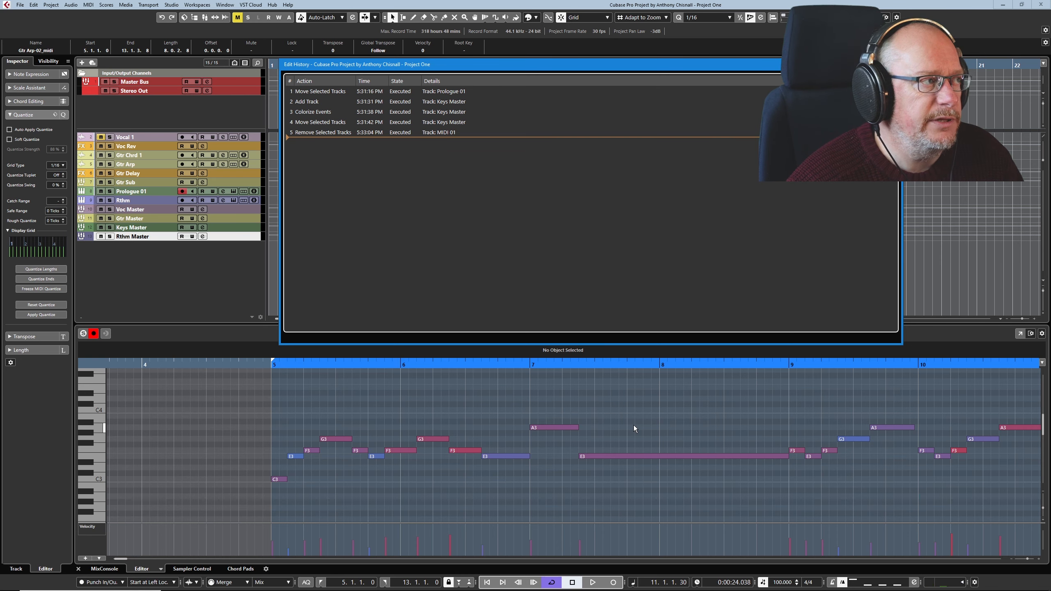
{"action": "left_click", "coordinate": [41, 305]}
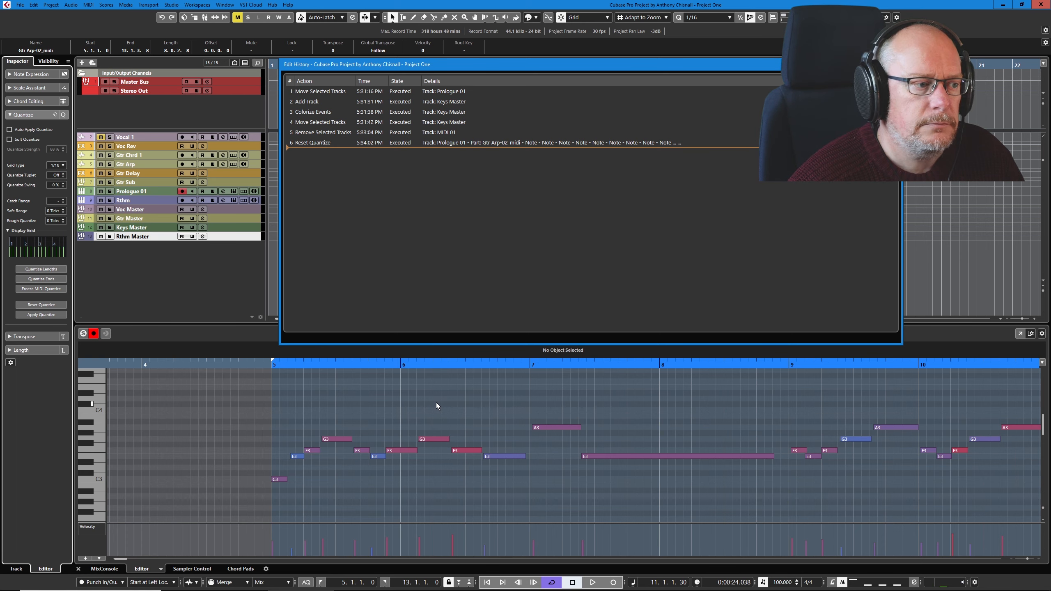
Try quantizing the notes to 1/16 and freezing the MIDI quantize, and undo both actions.
{"action": "key", "text": "q"}
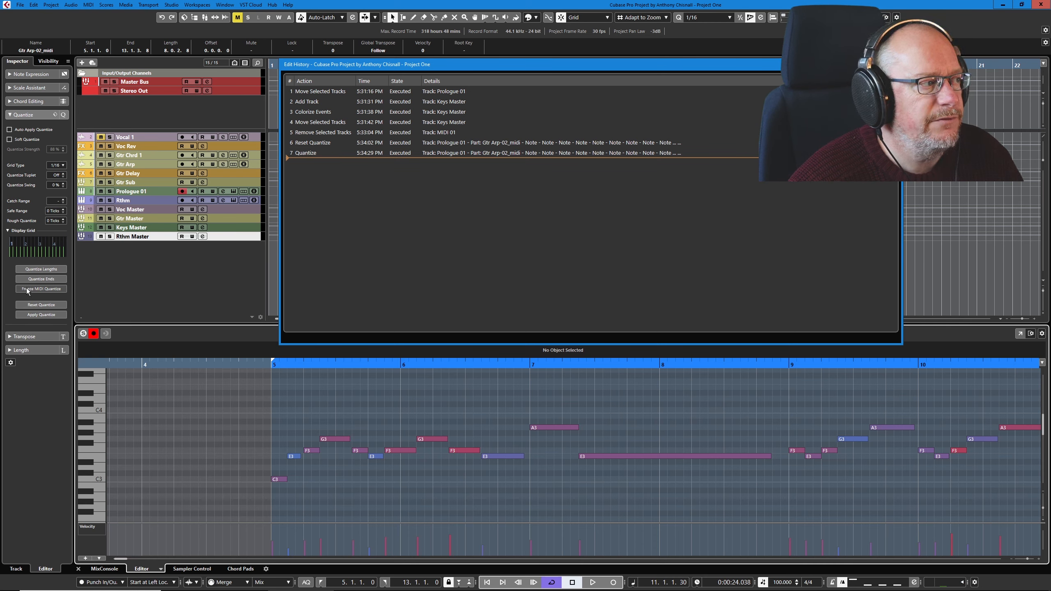
{"action": "left_click", "coordinate": [45, 289]}
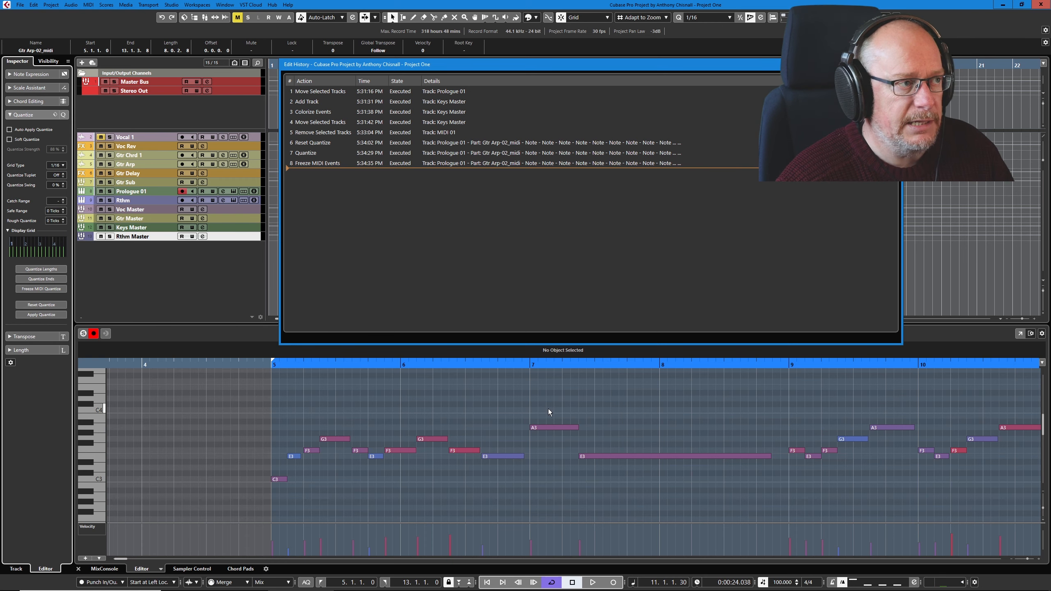
{"action": "key", "text": "ctrl+z"}
{"action": "key", "text": "ctrl+z"}
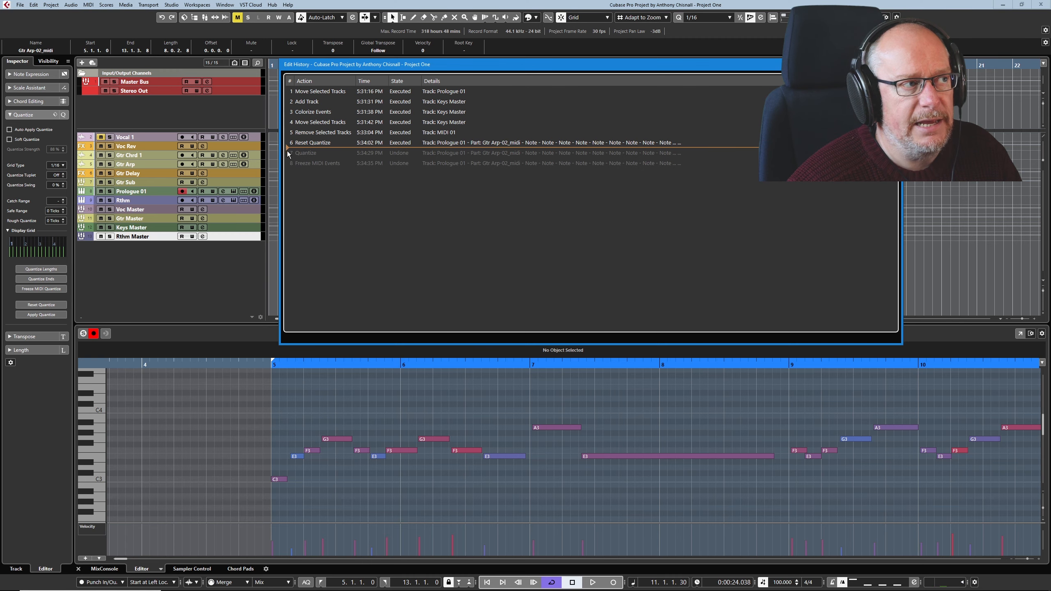
{"action": "left_click_drag", "start_coordinate": [288, 132], "coordinate": [291, 155]}
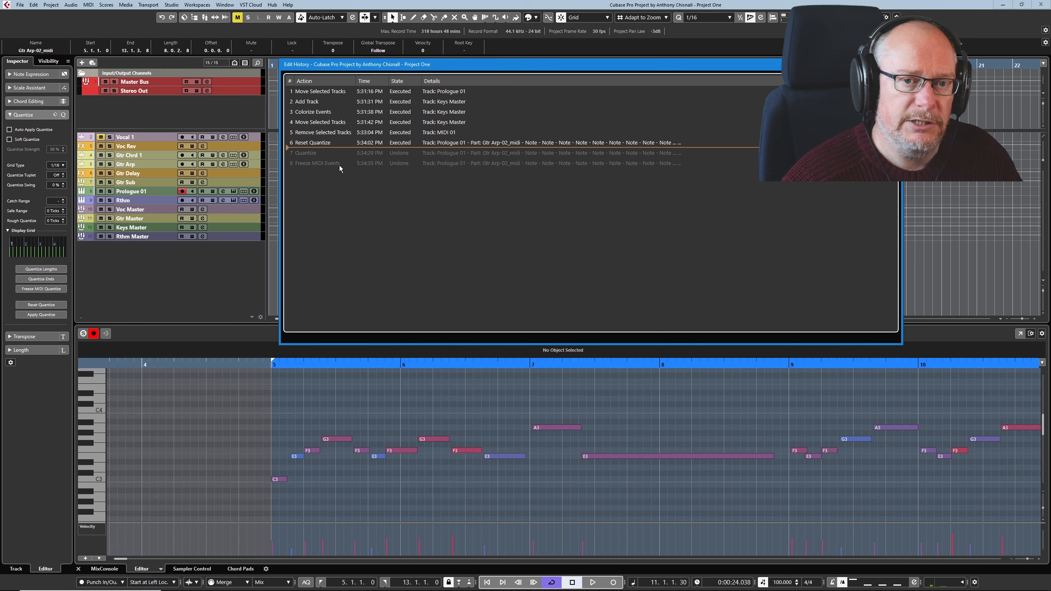
Shift the A3 note in bar 7 to 7.1.2.0 and back to 7.1.1.0, and close the Edit History.
{"action": "left_click_drag", "start_coordinate": [765, 65], "coordinate": [772, 96]}
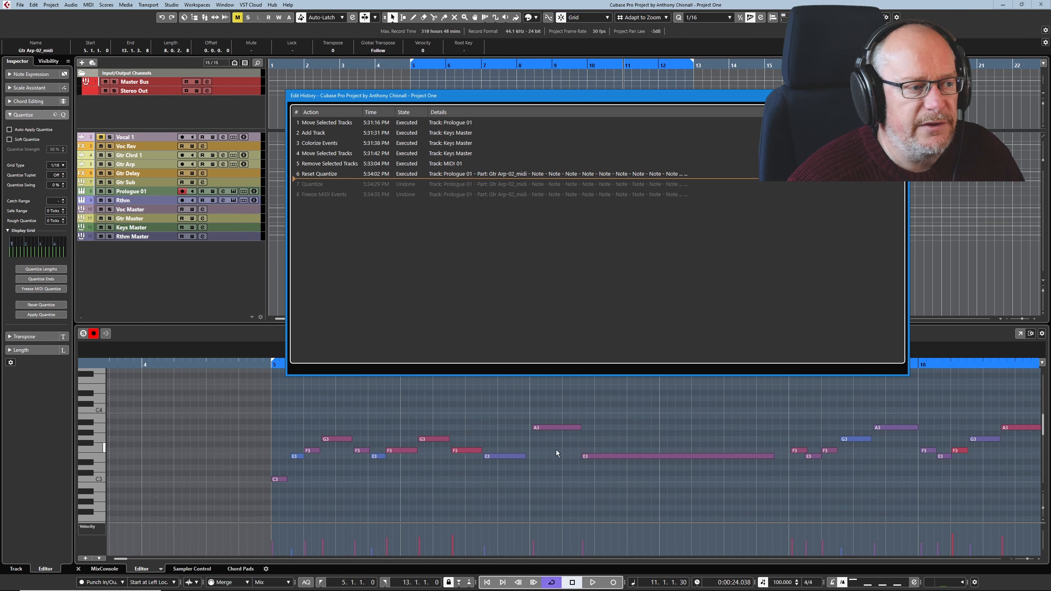
{"action": "left_click", "coordinate": [549, 429]}
{"action": "left_click_drag", "start_coordinate": [548, 429], "coordinate": [556, 430]}
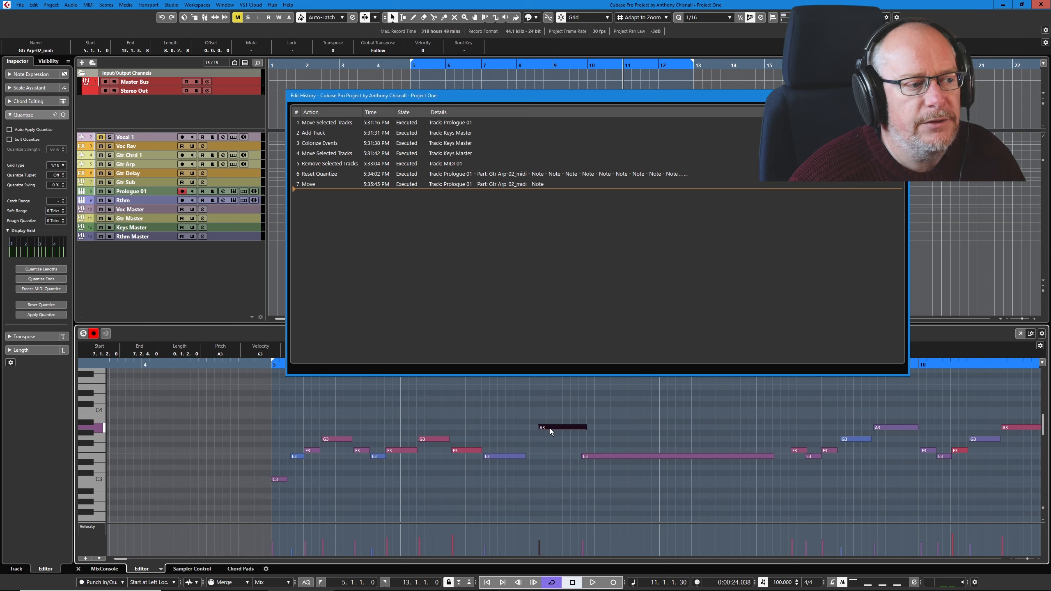
{"action": "left_click_drag", "start_coordinate": [559, 428], "coordinate": [553, 424]}
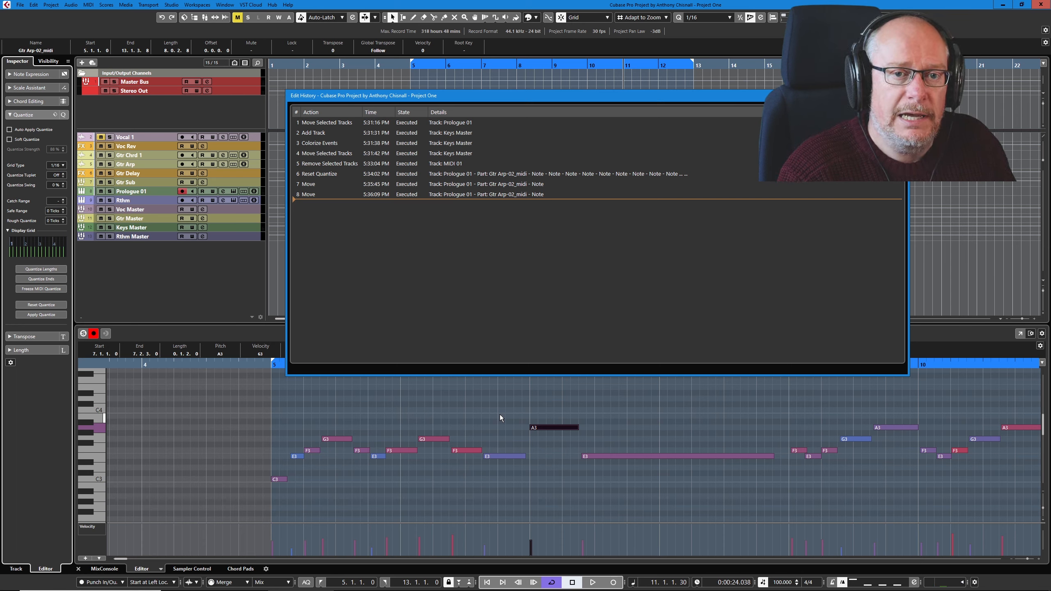
{"action": "left_click", "coordinate": [900, 95]}
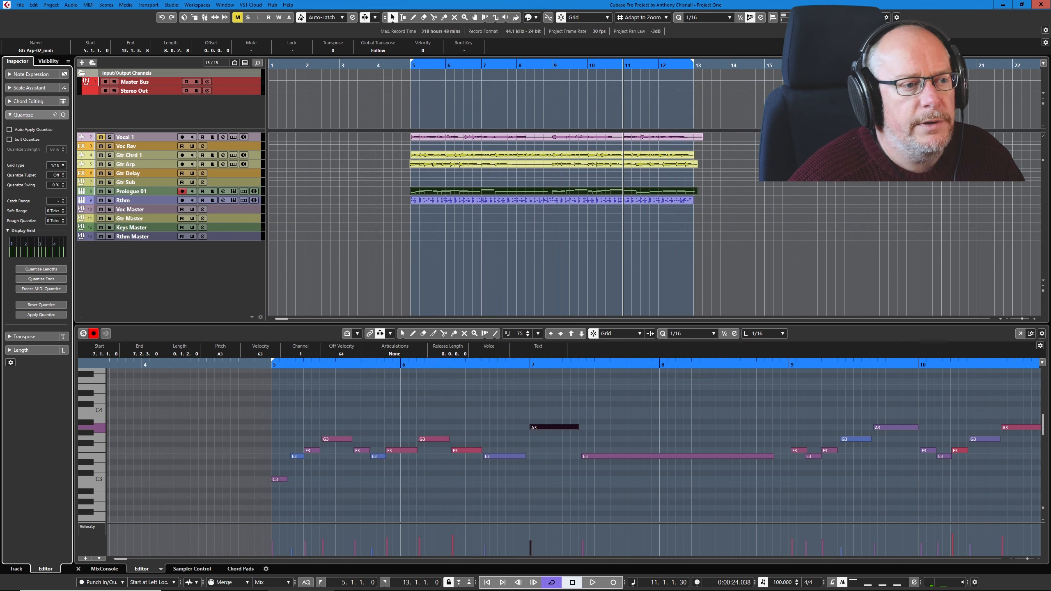
Open the Quantize Panel, move it clear over the project window, and look through the quantize presets without changing the 1/16 setting.
{"action": "left_click", "coordinate": [734, 334]}
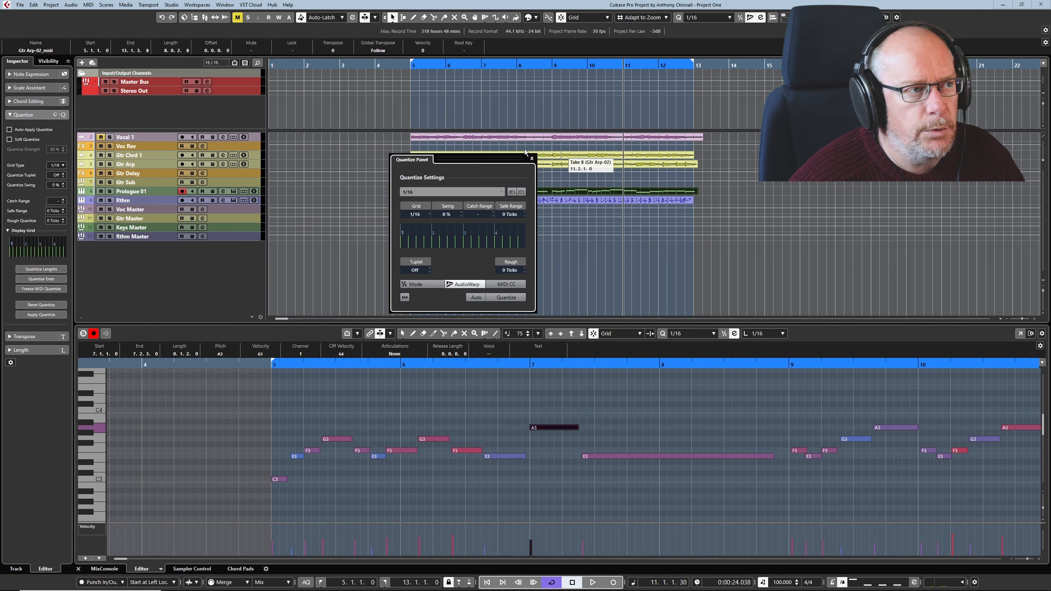
{"action": "left_click_drag", "start_coordinate": [497, 159], "coordinate": [522, 156]}
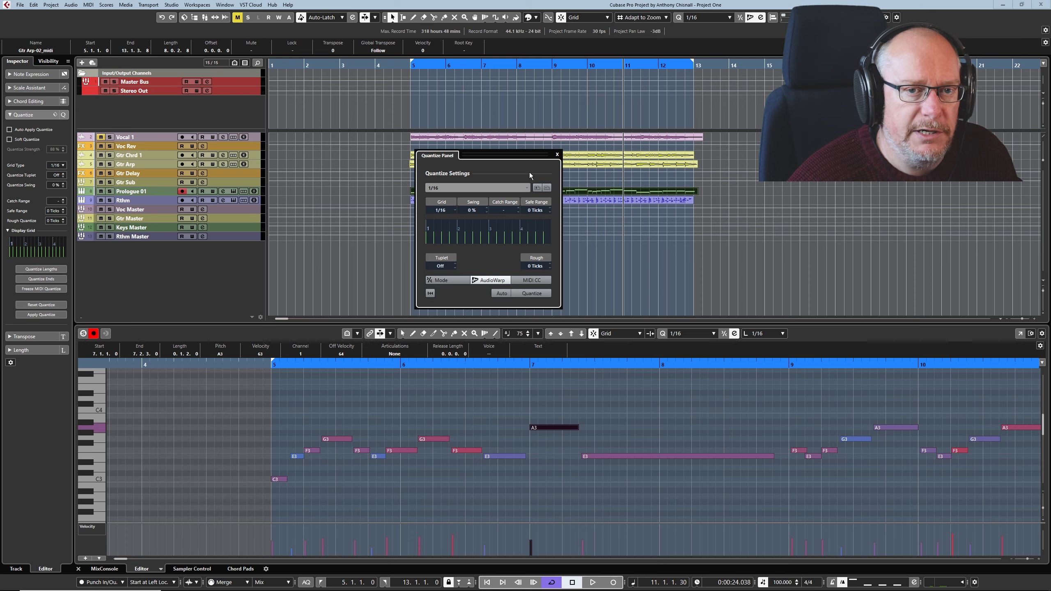
{"action": "left_click", "coordinate": [706, 330]}
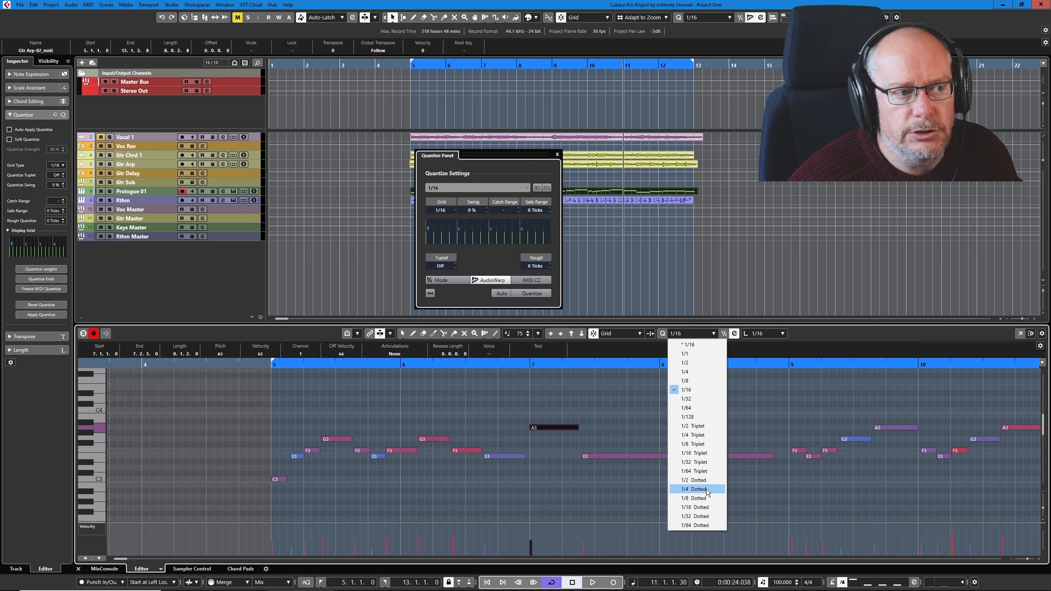
{"action": "left_click", "coordinate": [859, 338]}
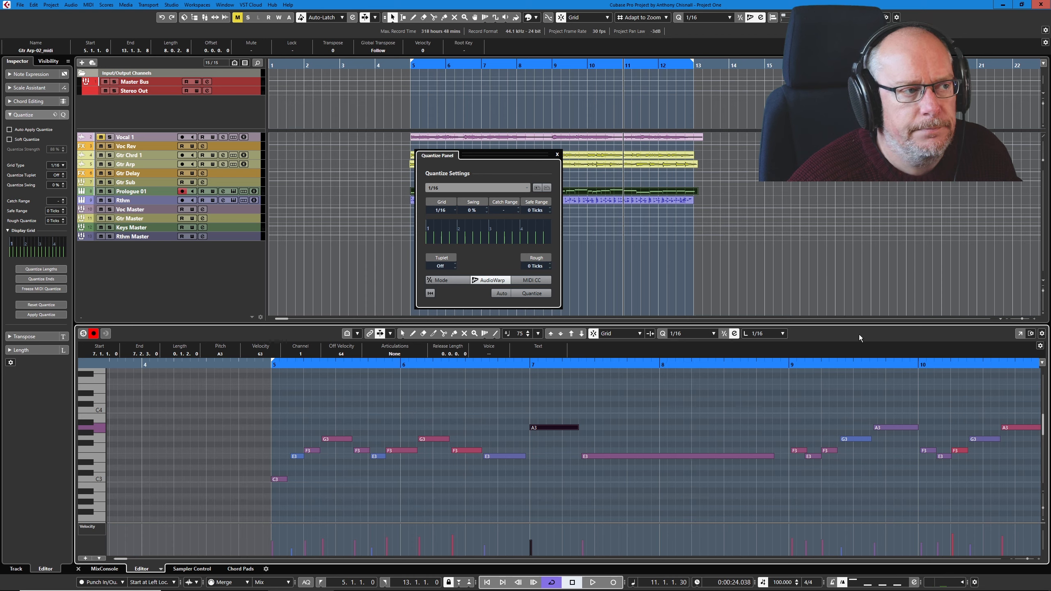
Switch the quantize grid to 1/8 and back to 1/16.
{"action": "left_click", "coordinate": [445, 211]}
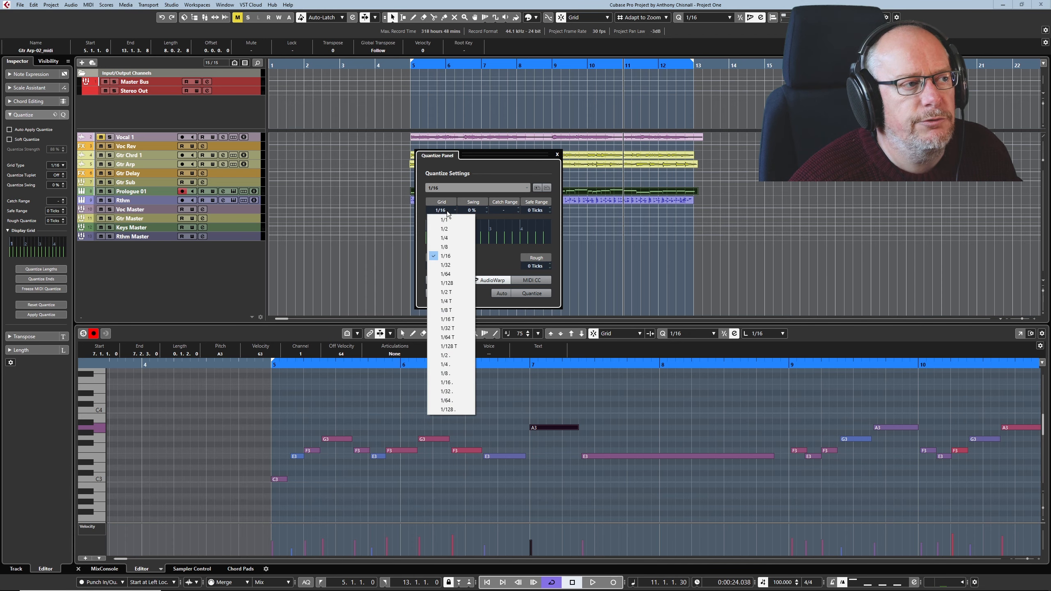
{"action": "left_click", "coordinate": [446, 247]}
{"action": "left_click", "coordinate": [704, 335]}
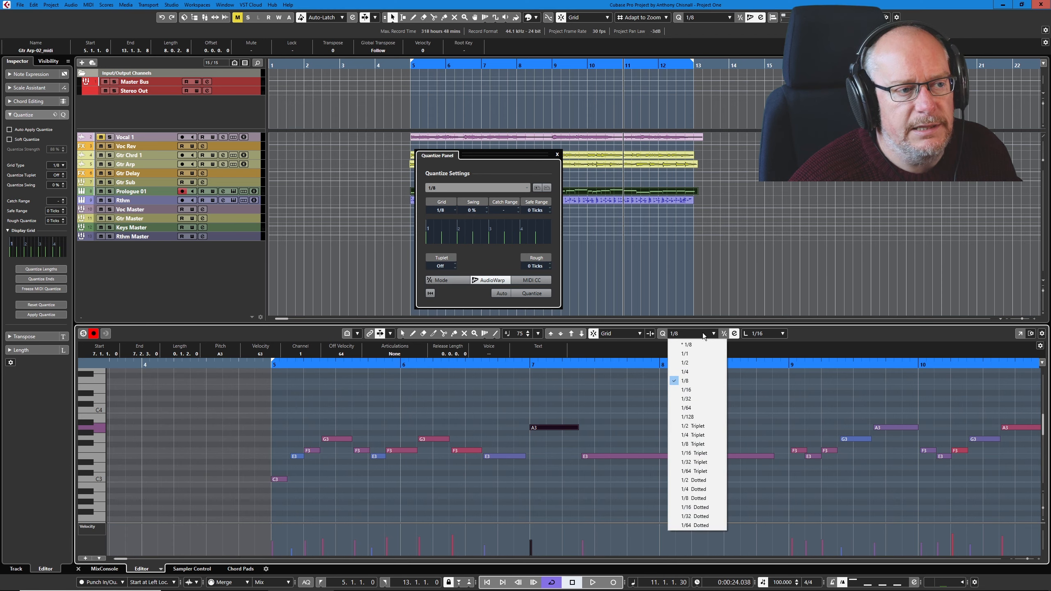
{"action": "left_click", "coordinate": [695, 390]}
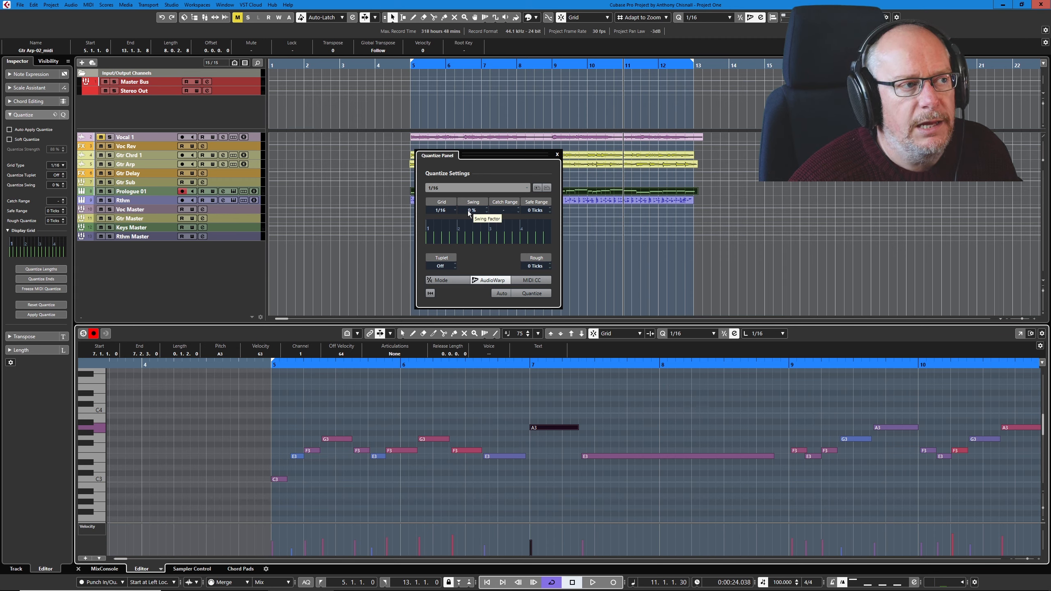
Try out the swing amount, and set the catch range to 34% and down again to 10%.
{"action": "left_click_drag", "start_coordinate": [468, 212], "coordinate": [432, 143]}
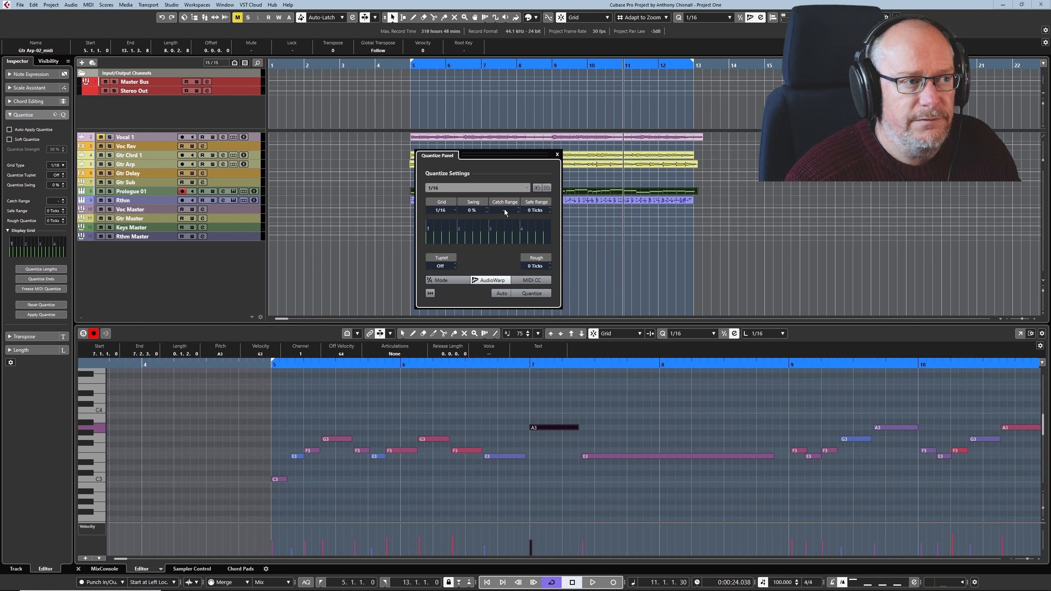
{"action": "left_click_drag", "start_coordinate": [505, 212], "coordinate": [497, 169]}
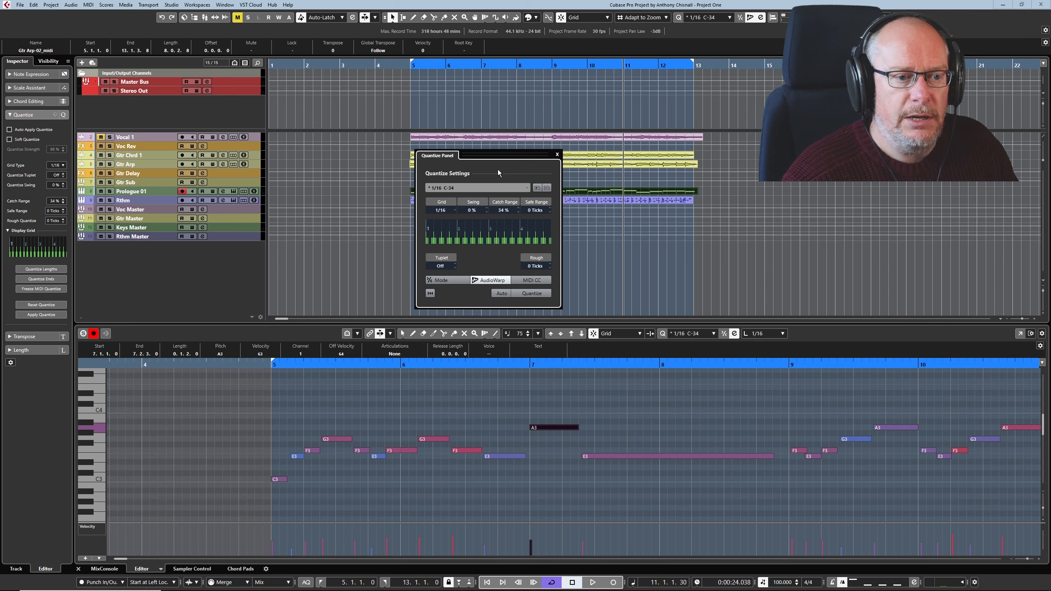
{"action": "left_click_drag", "start_coordinate": [498, 169], "coordinate": [498, 199]}
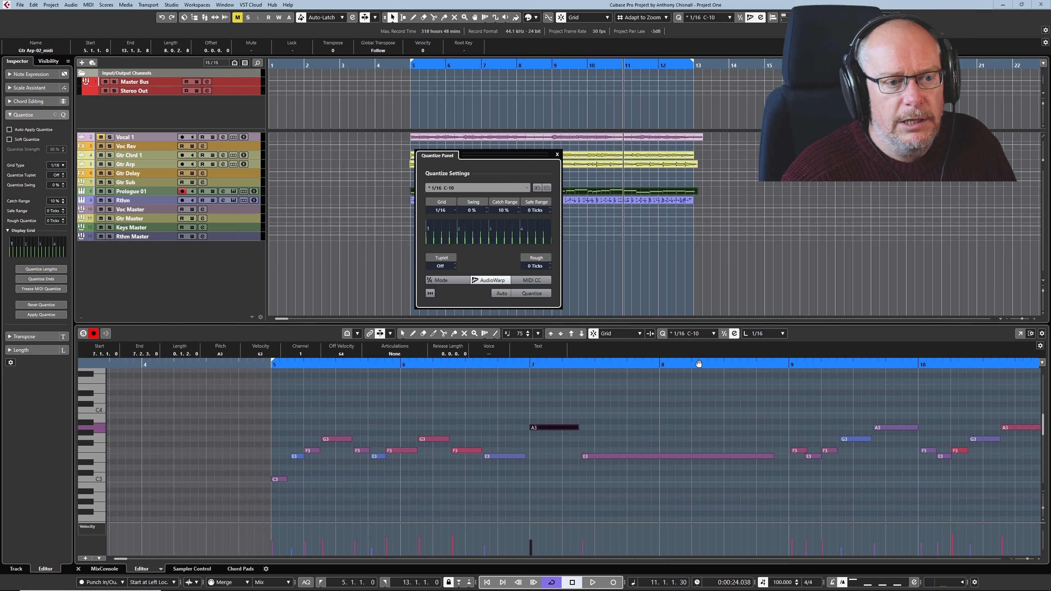
Try quantizing only the F3 note just after 10.2 with the catch range set to 15%, and undo it.
{"action": "scroll", "coordinate": [994, 442], "scroll_direction": "up", "scroll_amount": 4, "text": "ctrl"}
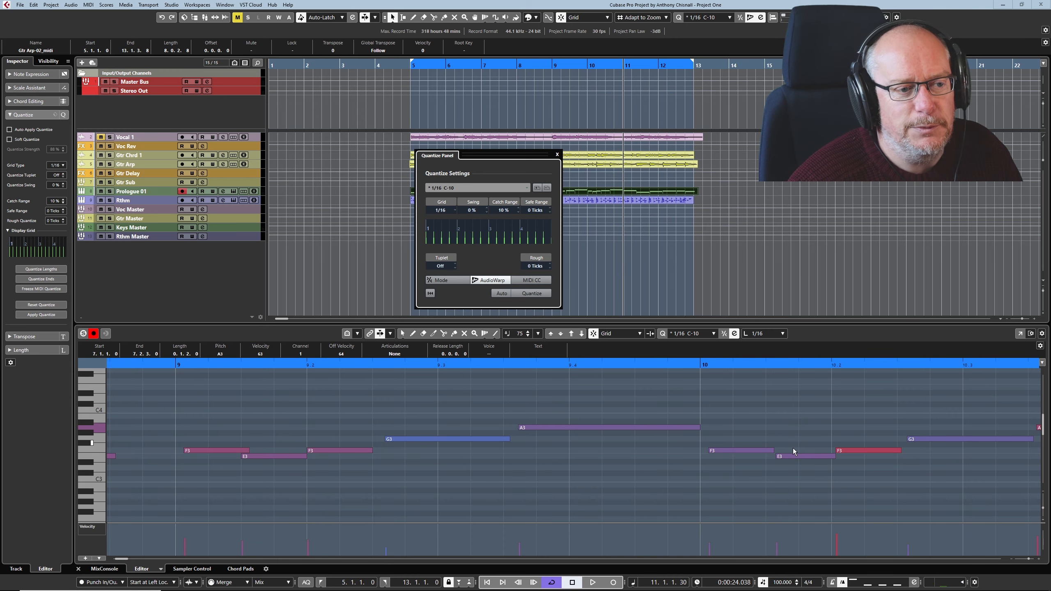
{"action": "left_click", "coordinate": [844, 450]}
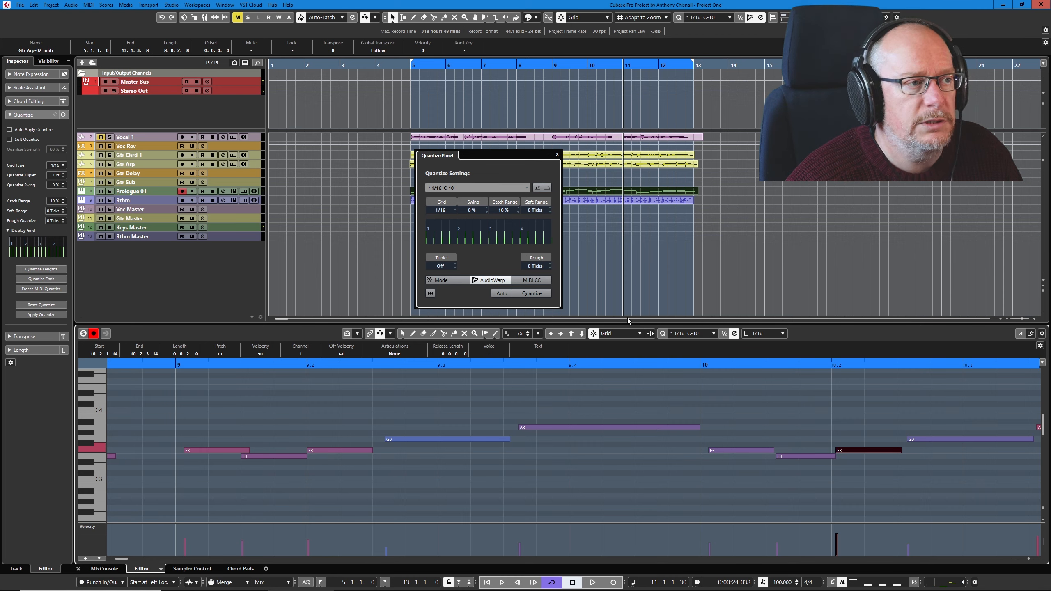
{"action": "left_click", "coordinate": [517, 209]}
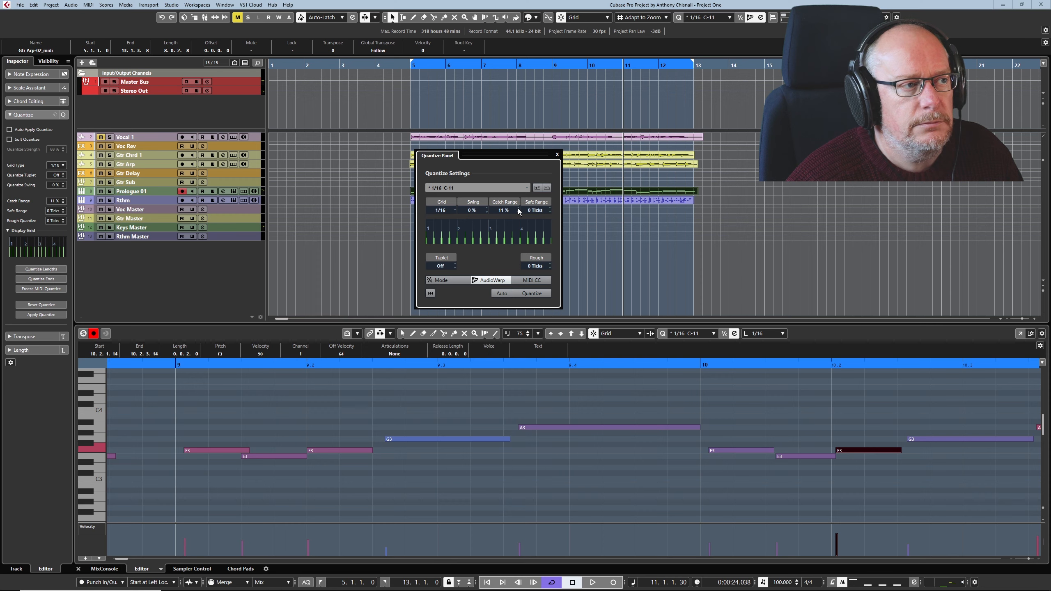
{"action": "left_click", "coordinate": [519, 209]}
{"action": "left_click", "coordinate": [518, 209]}
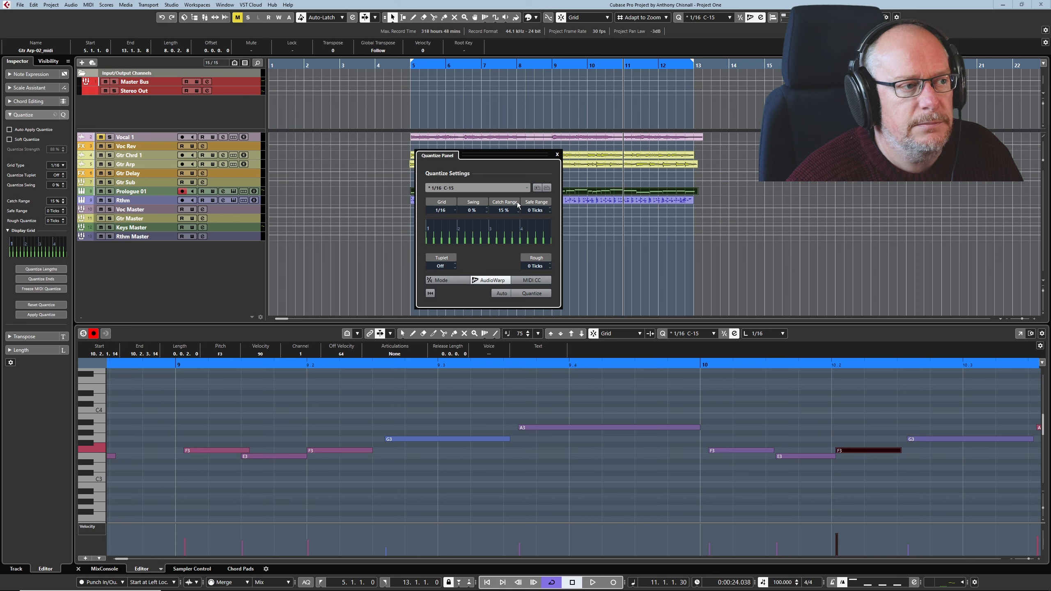
{"action": "left_click", "coordinate": [535, 293]}
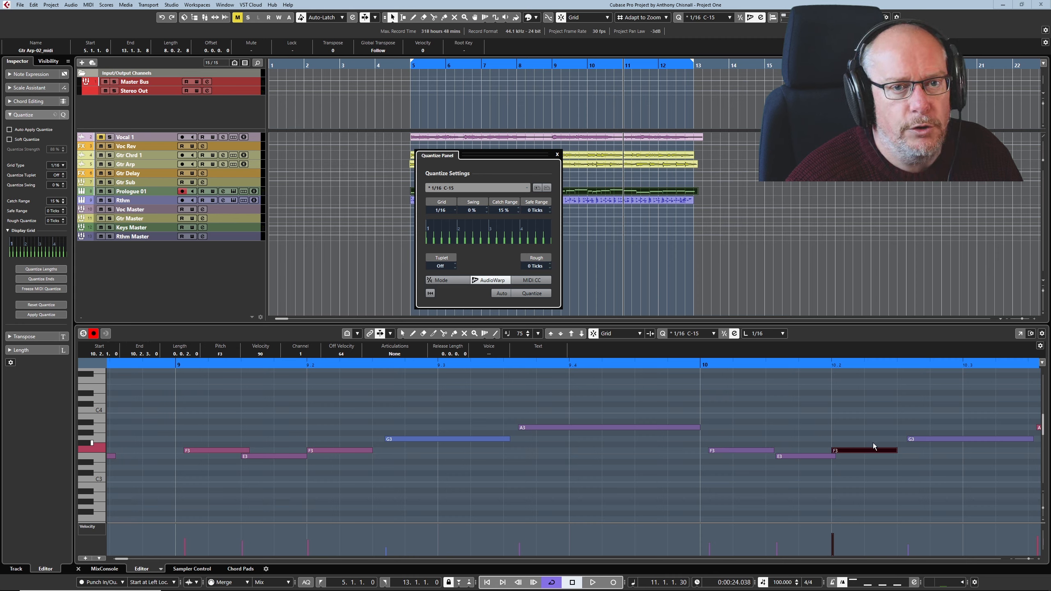
{"action": "key", "text": "ctrl+z"}
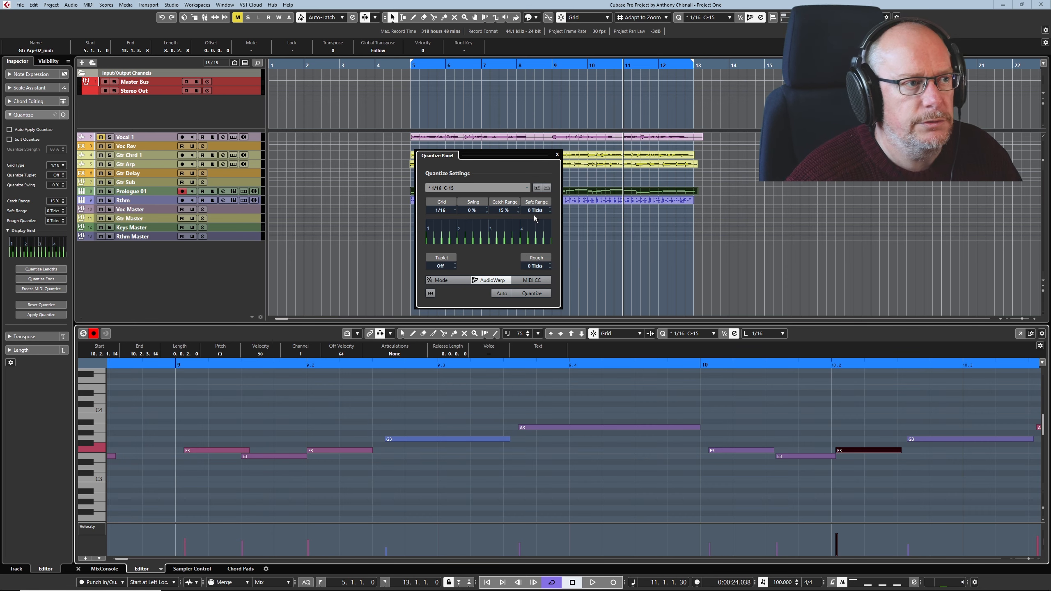
Try quantizing the same F3 note with the catch range lowered to 13%, and undo it.
{"action": "left_click", "coordinate": [519, 212]}
{"action": "left_click", "coordinate": [519, 212]}
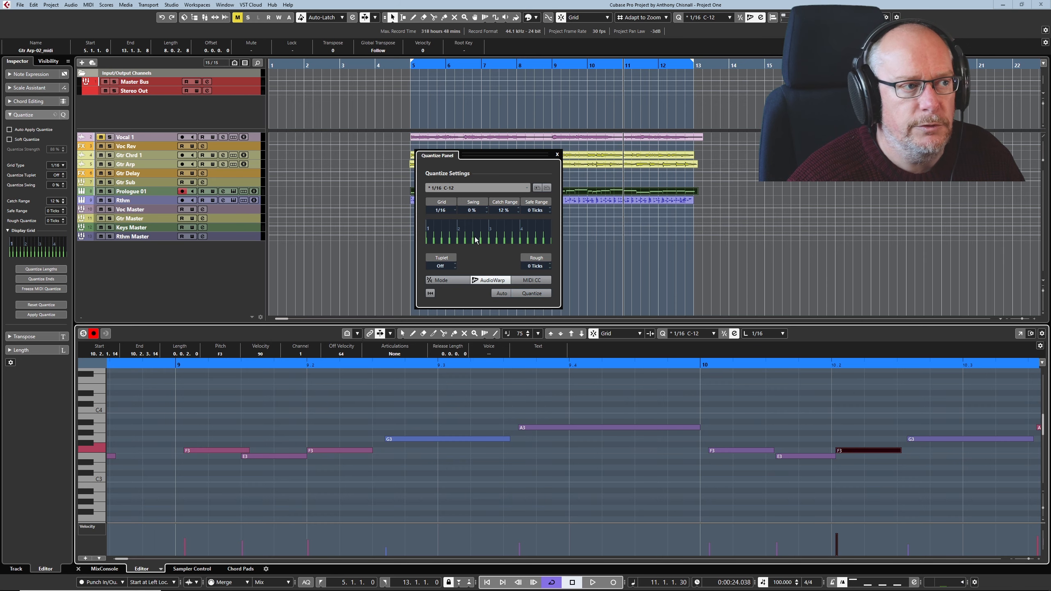
{"action": "left_click", "coordinate": [518, 208]}
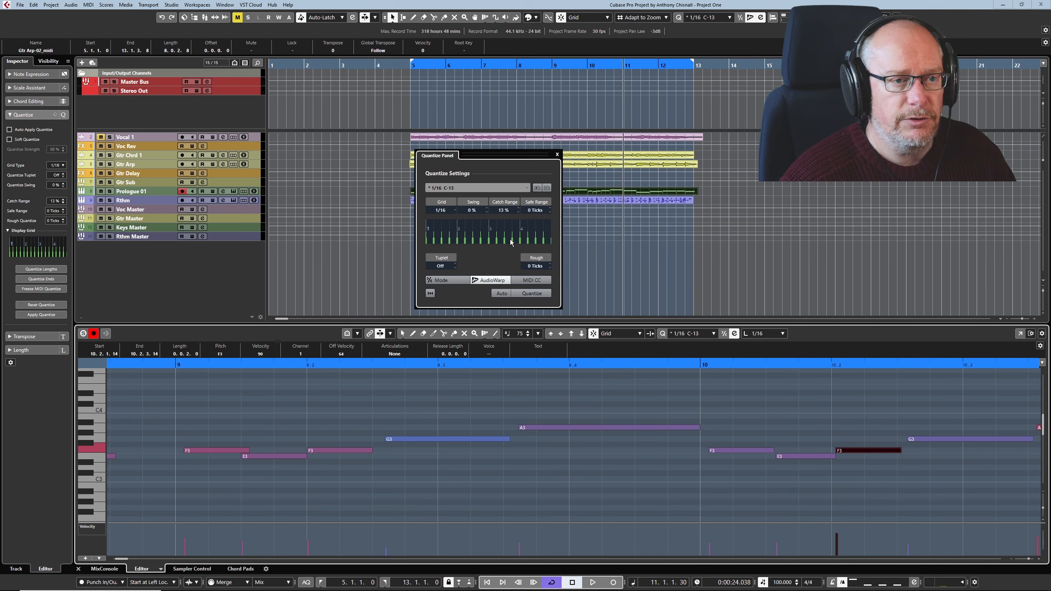
{"action": "left_click", "coordinate": [534, 294]}
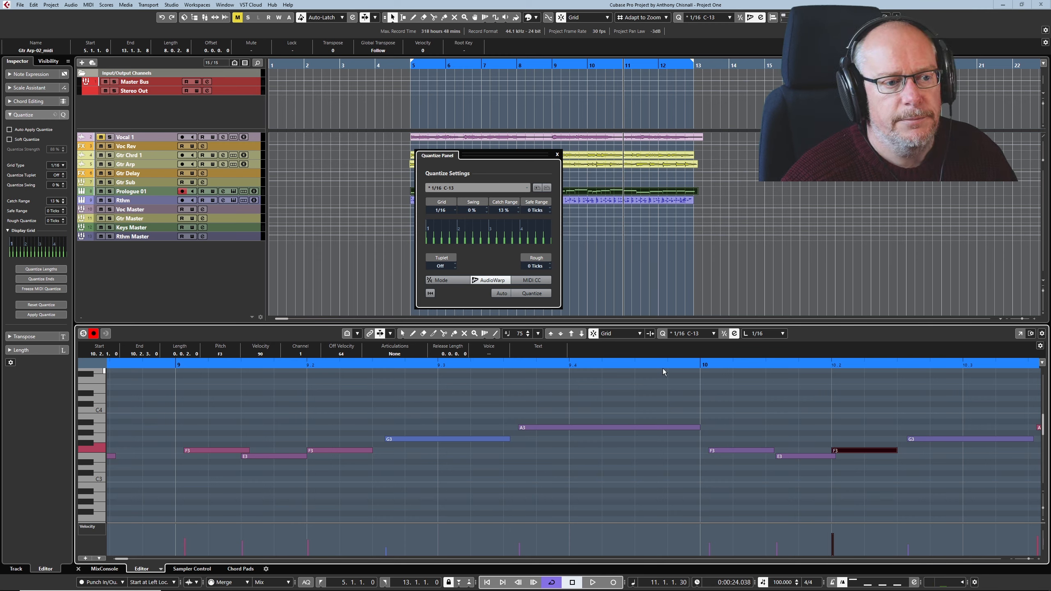
{"action": "key", "text": "ctrl+z"}
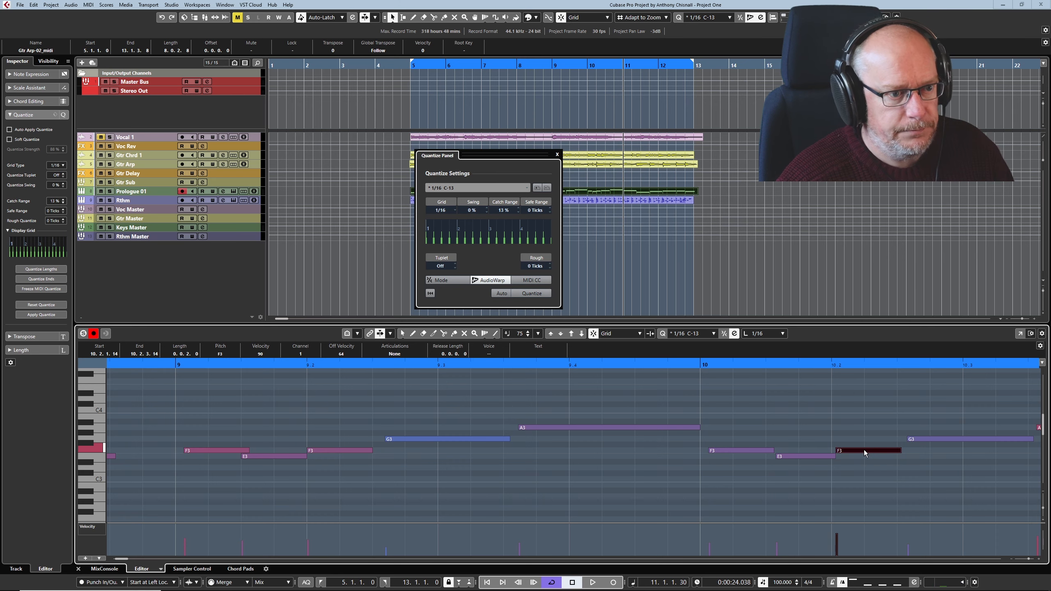
Try quantizing the adjacent E3 and F3 notes around 10.2 with a 20% catch range, undo it, and clear the catch range.
{"action": "left_click_drag", "start_coordinate": [790, 413], "coordinate": [877, 486]}
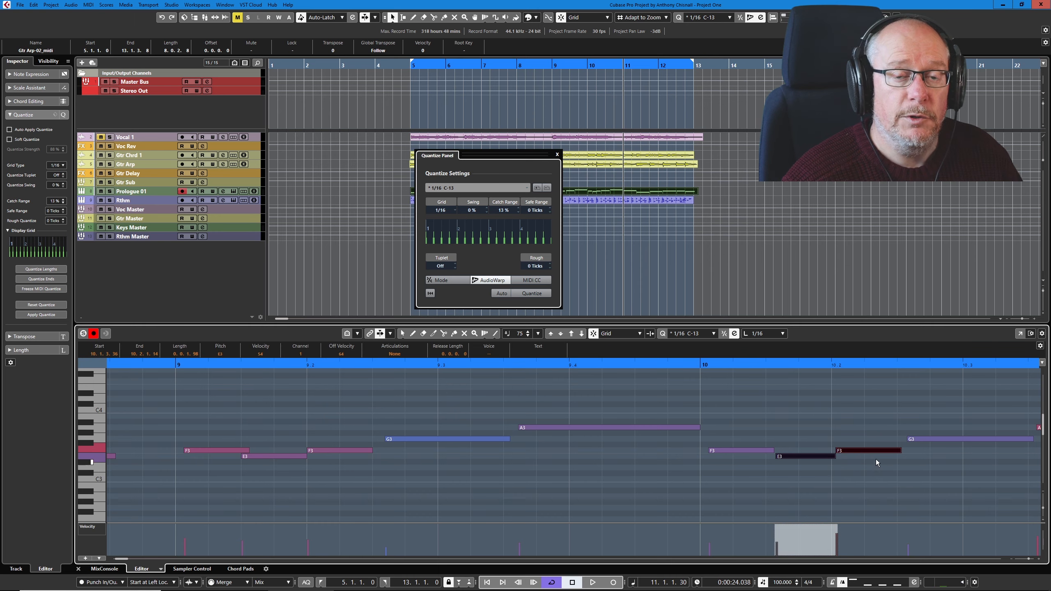
{"action": "left_click", "coordinate": [521, 209]}
{"action": "left_click", "coordinate": [520, 209]}
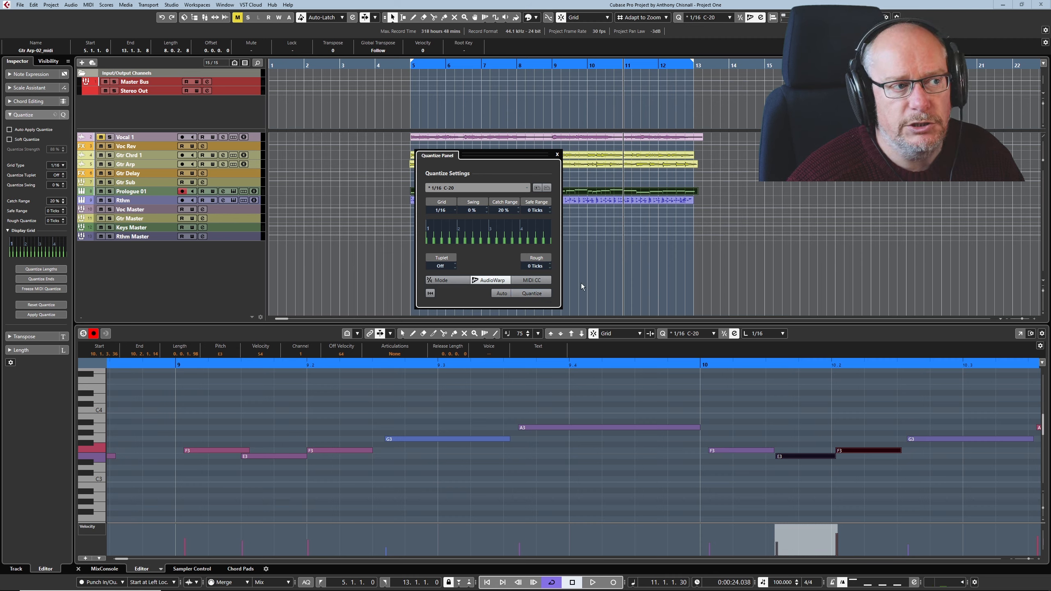
{"action": "left_click", "coordinate": [529, 293]}
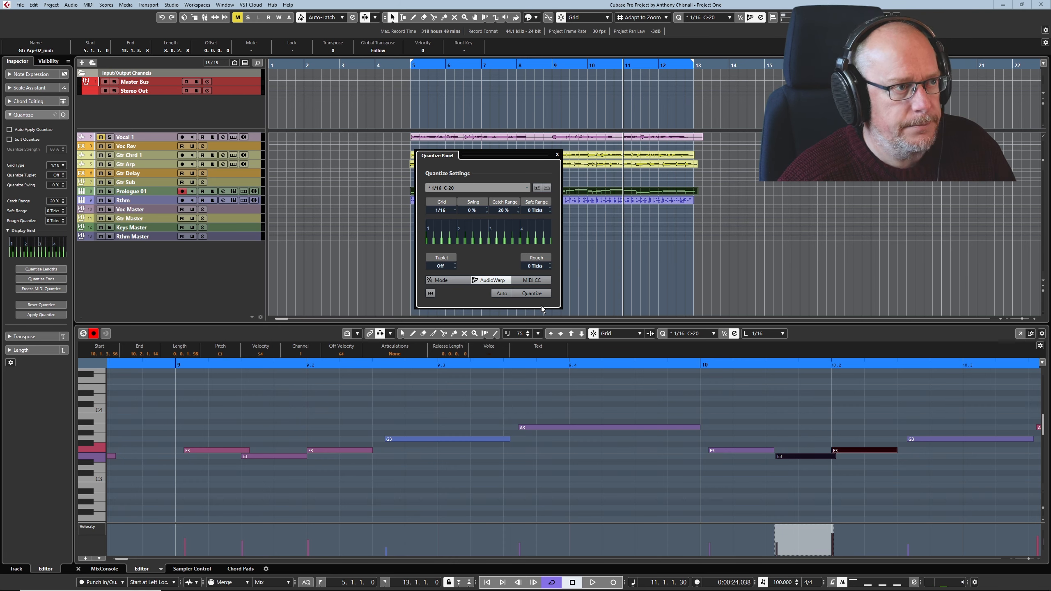
{"action": "key", "text": "ctrl+z"}
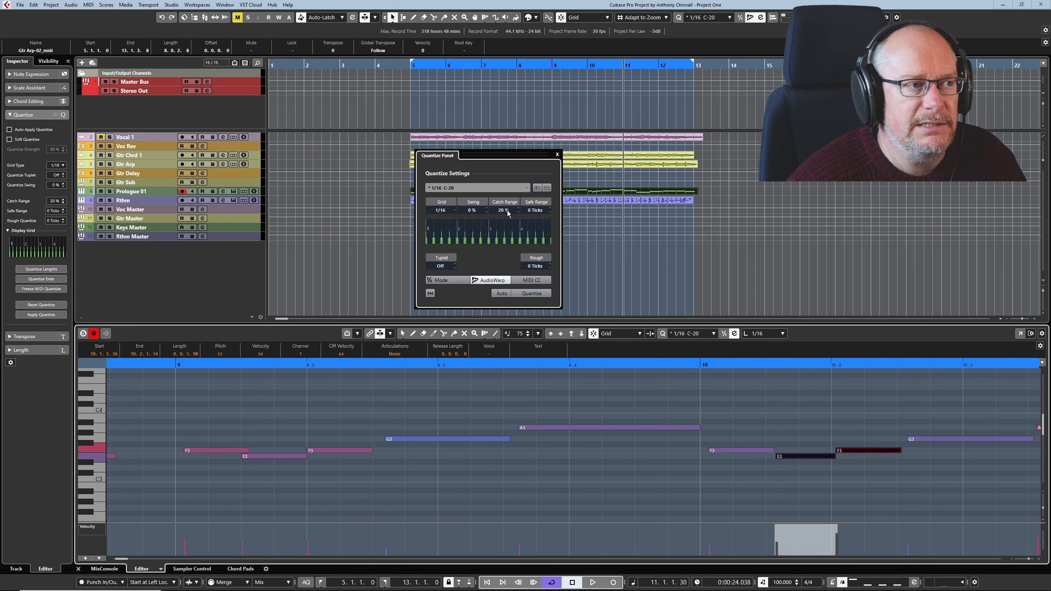
{"action": "left_click_drag", "start_coordinate": [497, 210], "coordinate": [493, 267]}
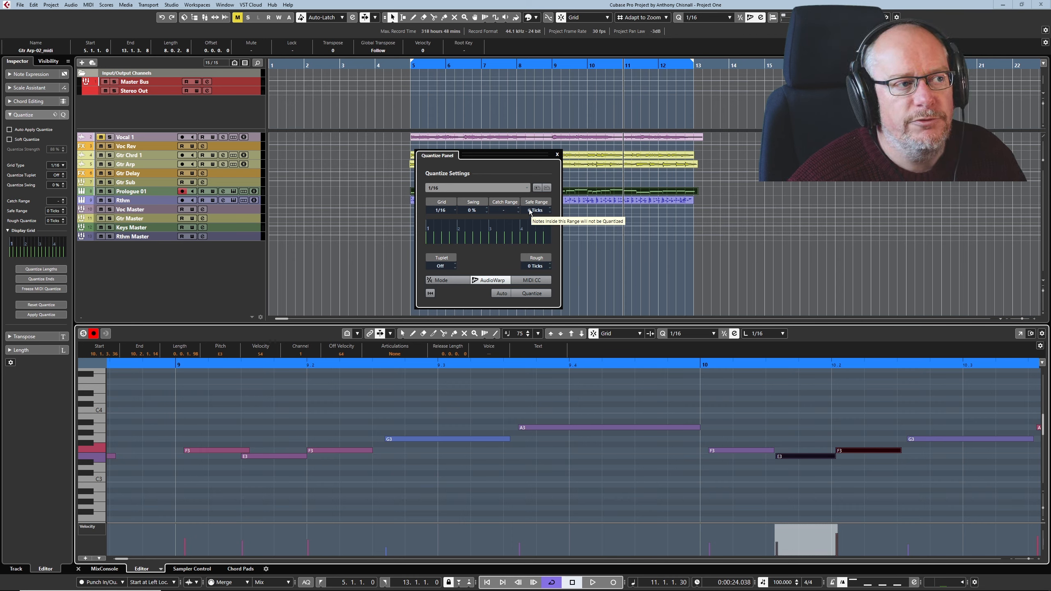
Try quantizing the two selected notes with a safe range of 18 ticks, undo it, and reset the safe range to 0 ticks.
{"action": "left_click_drag", "start_coordinate": [530, 212], "coordinate": [531, 191]}
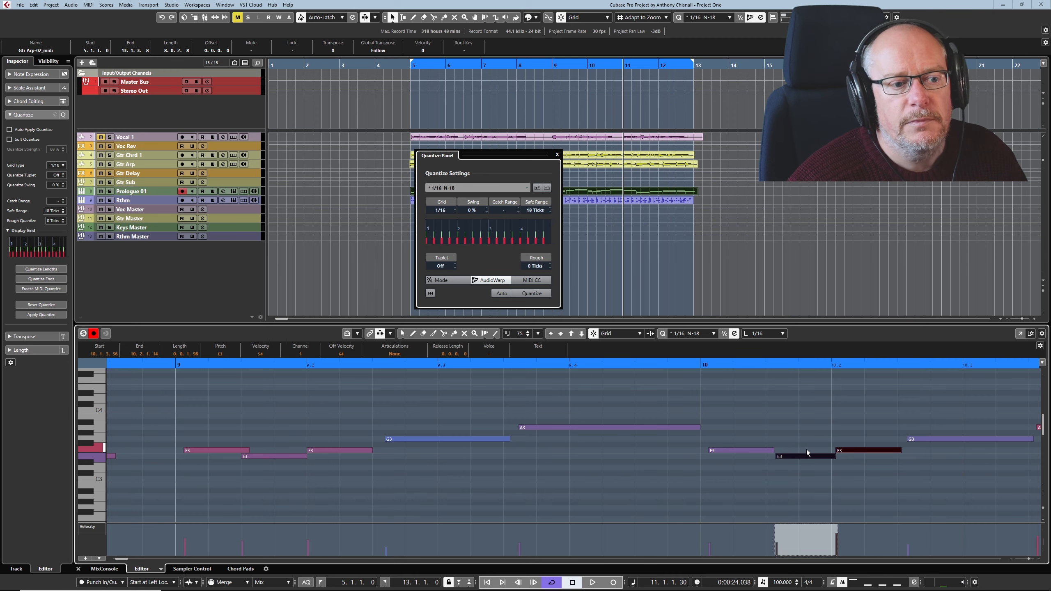
{"action": "left_click", "coordinate": [800, 419]}
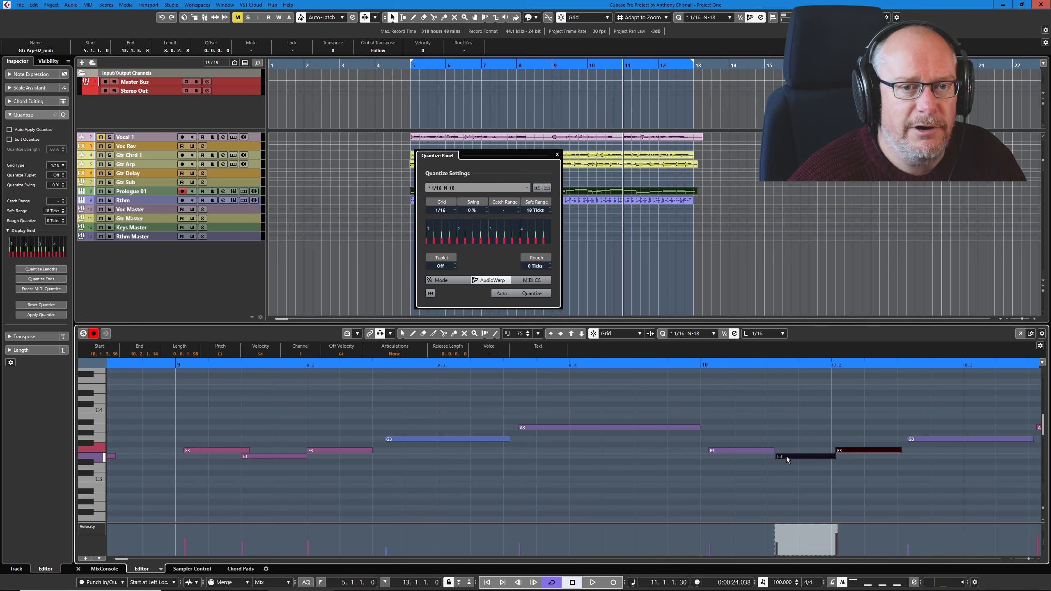
{"action": "left_click", "coordinate": [531, 293]}
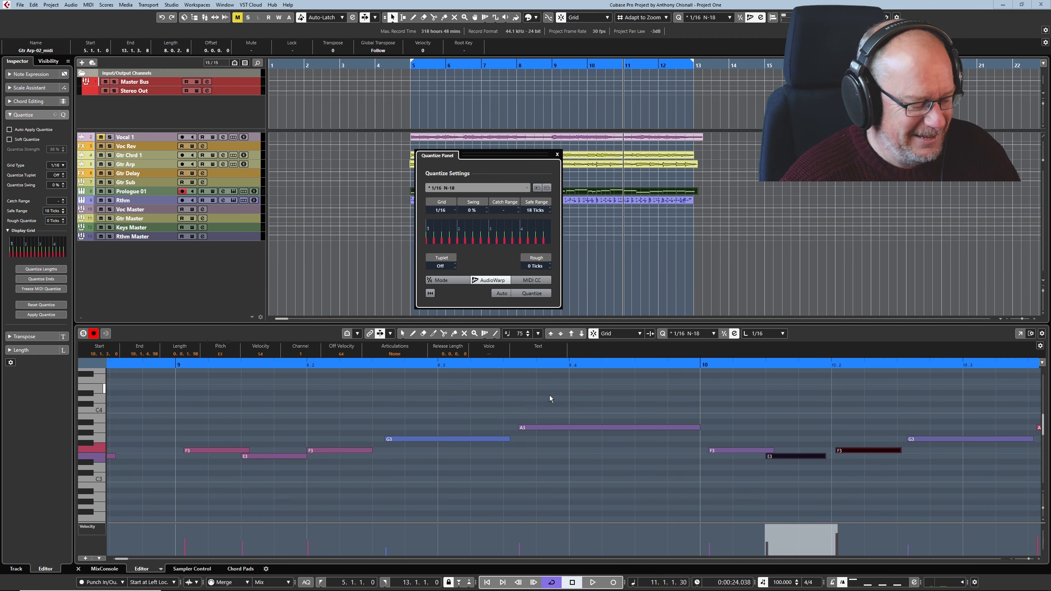
{"action": "key", "text": "ctrl+z"}
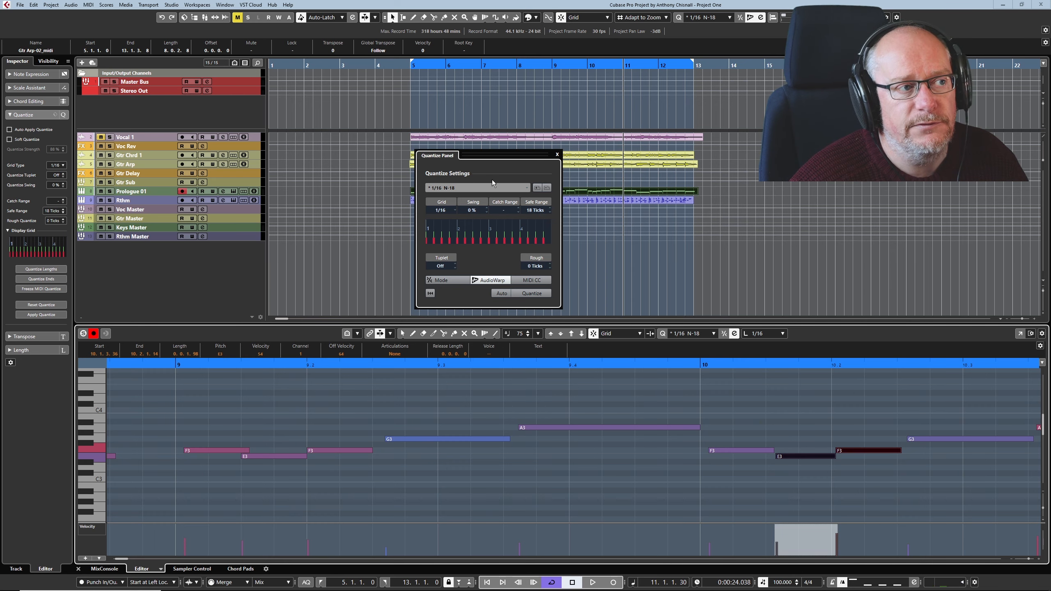
{"action": "mouse_move", "coordinate": [506, 208]}
{"action": "left_mouse_down"}
{"action": "mouse_move", "coordinate": [517, 176]}
{"action": "mouse_move", "coordinate": [513, 206]}
{"action": "left_mouse_up"}
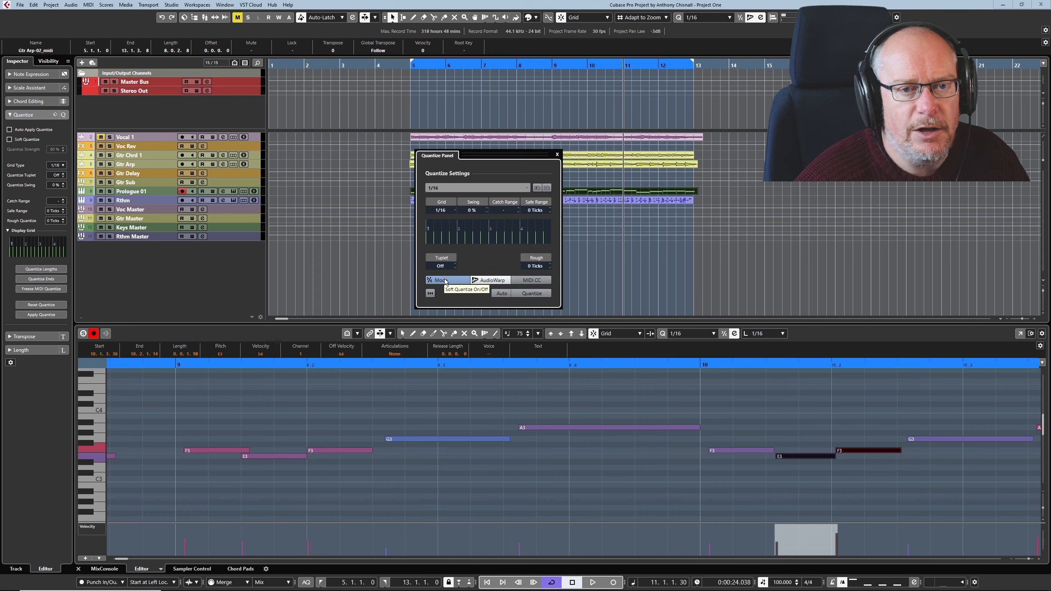
Quantize the selected notes using Soft Quantize and a 16-tick safe range, and reset the safe range to 0 ticks and turn Soft Quantize off.
{"action": "left_click", "coordinate": [430, 281]}
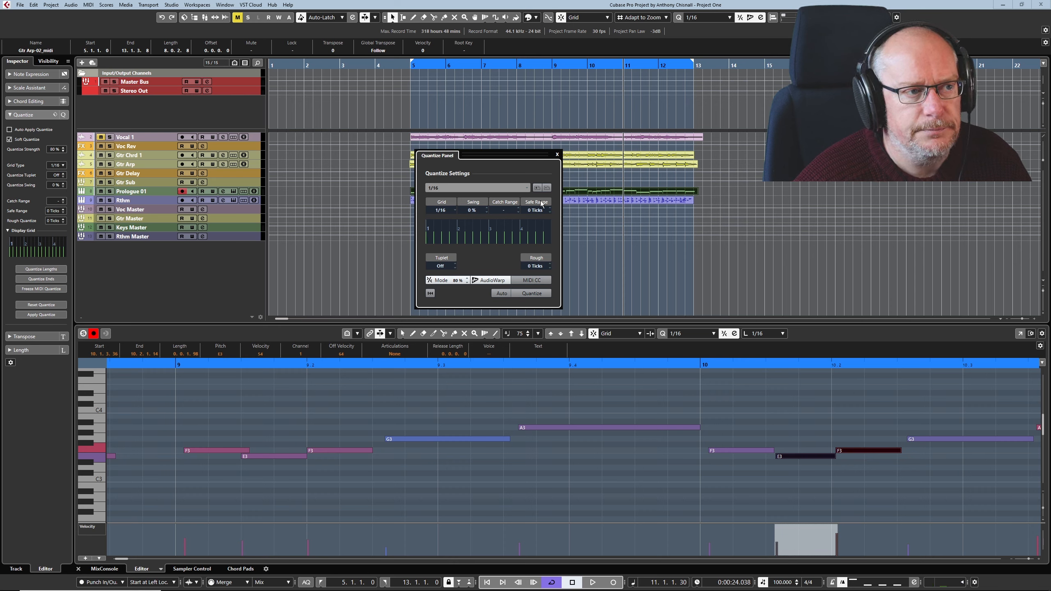
{"action": "scroll", "coordinate": [537, 204], "scroll_direction": "up", "scroll_amount": 14}
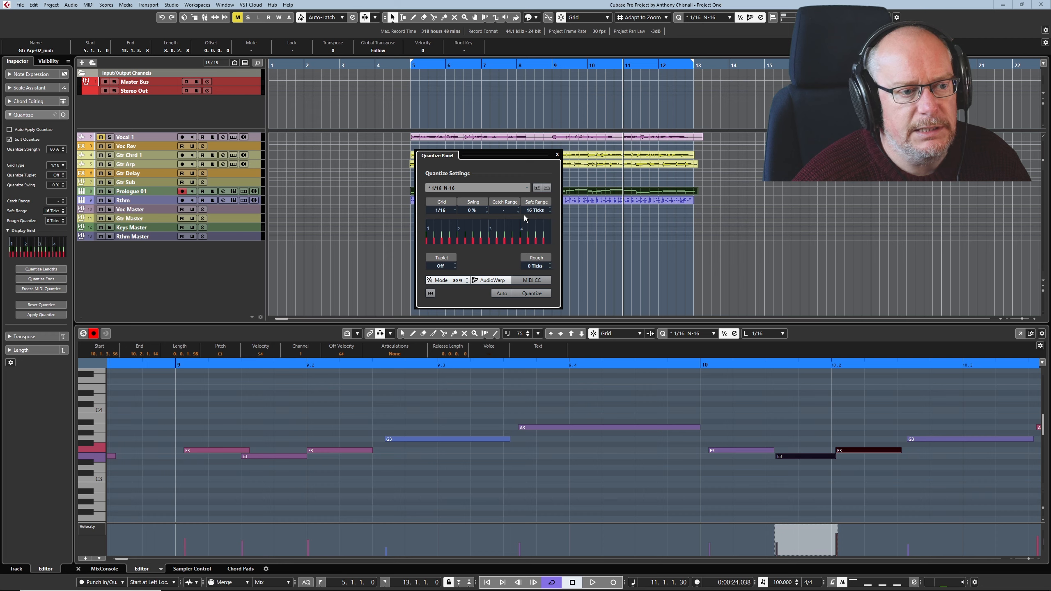
{"action": "left_click", "coordinate": [531, 293]}
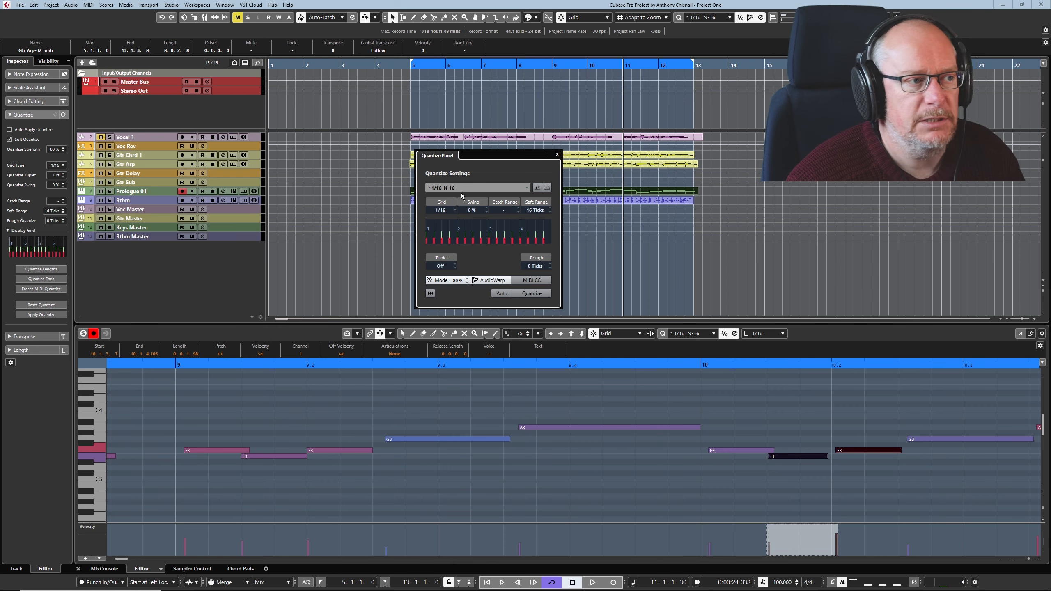
{"action": "left_click", "coordinate": [529, 211], "text": "ctrl"}
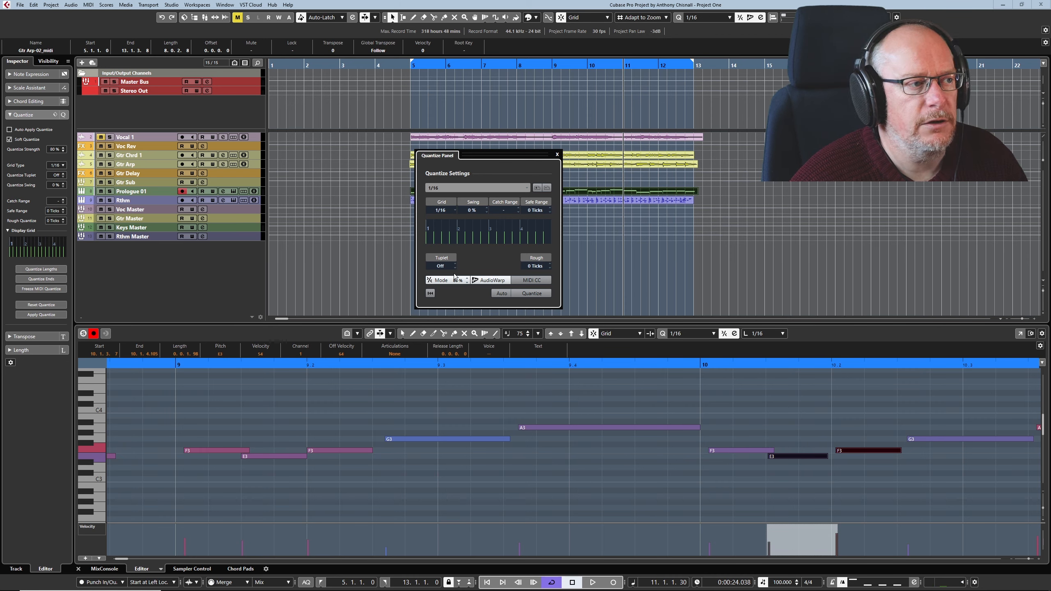
{"action": "left_click", "coordinate": [433, 281]}
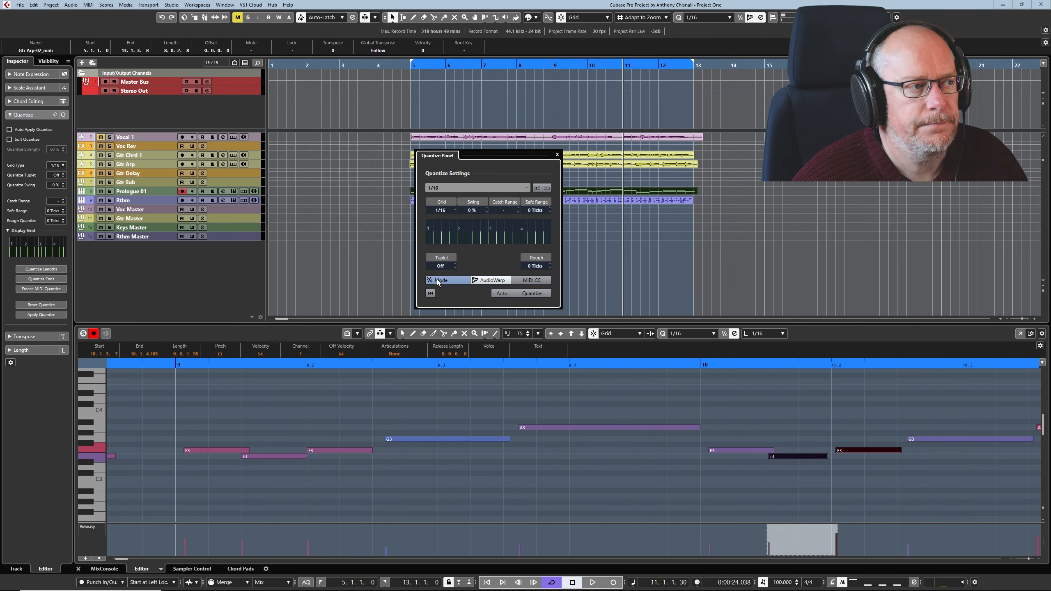
Try a quantize tuplet of 3 with the grid at 1/4, and review the triplet presets for comparison.
{"action": "left_click", "coordinate": [454, 266]}
{"action": "left_click", "coordinate": [455, 266]}
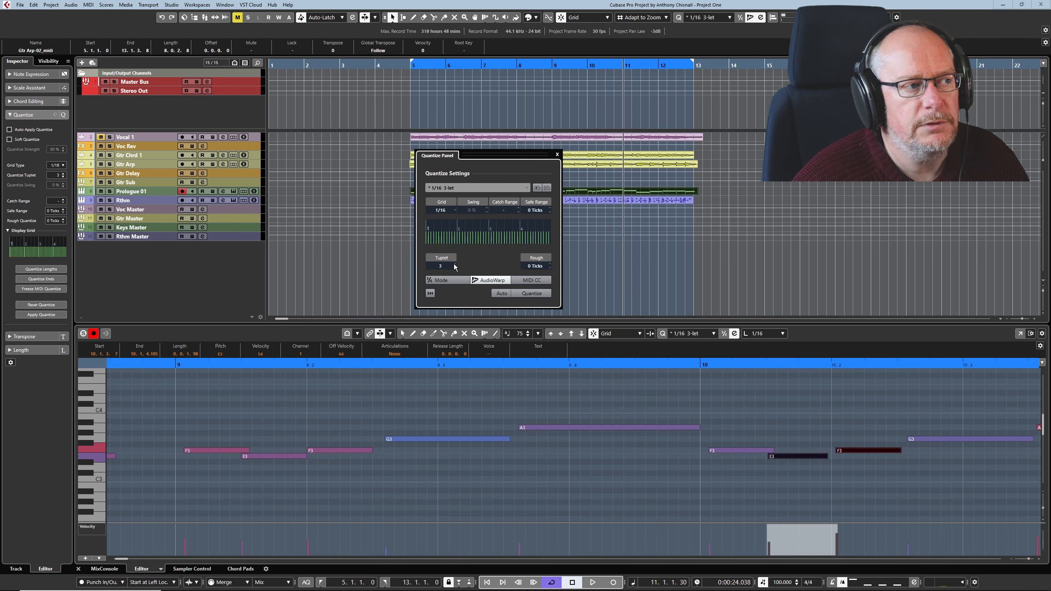
{"action": "left_click", "coordinate": [448, 210]}
{"action": "left_click", "coordinate": [446, 240]}
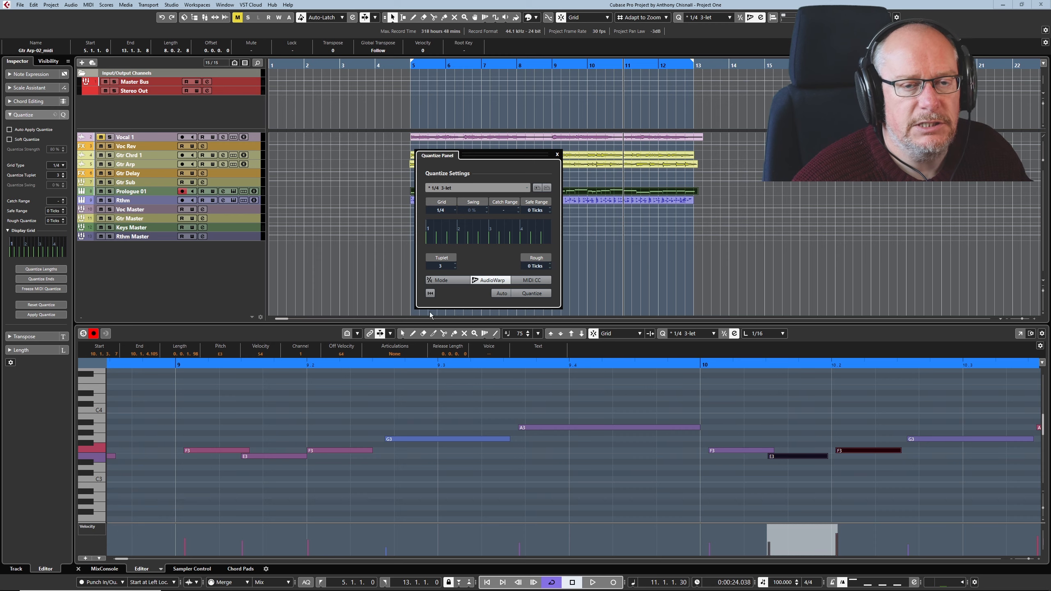
{"action": "left_click", "coordinate": [692, 333]}
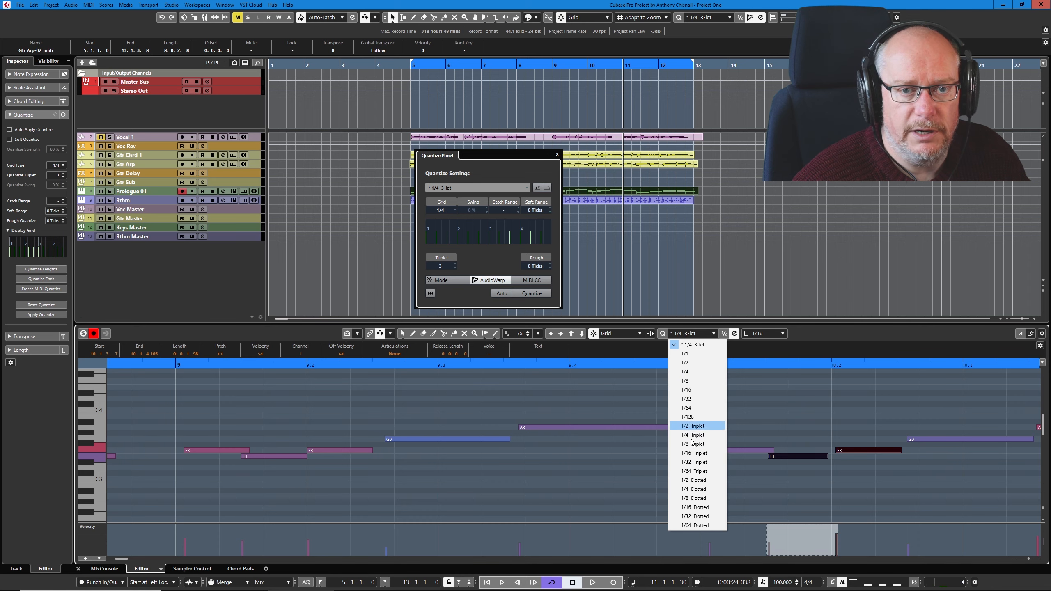
{"action": "left_click", "coordinate": [864, 336]}
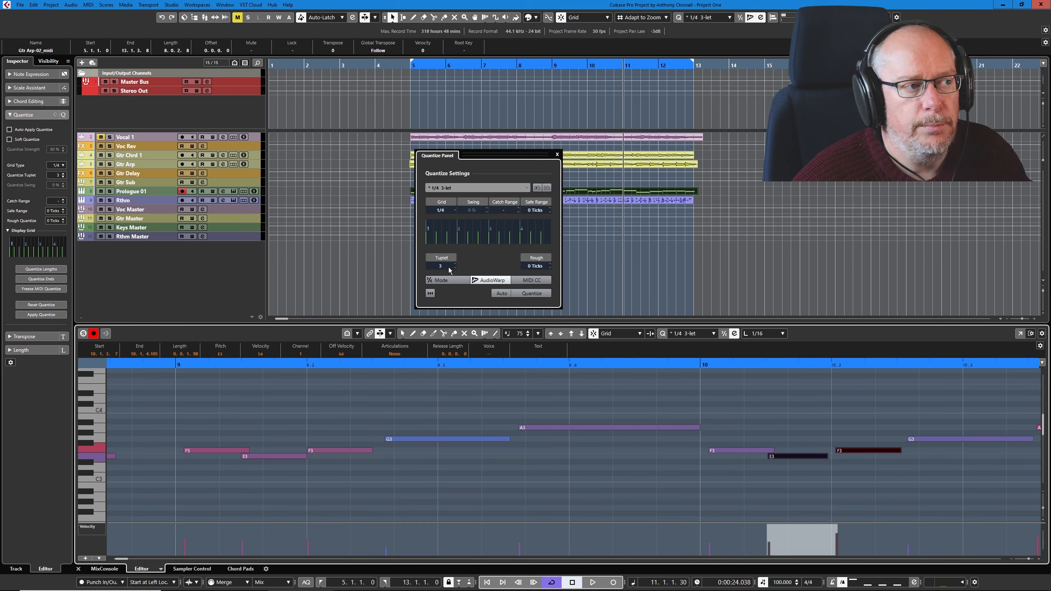
Try higher quantize tuplet values on the 1/4 grid, including 5, 7 and 8.
{"action": "scroll", "coordinate": [455, 267], "scroll_direction": "up", "scroll_amount": 1}
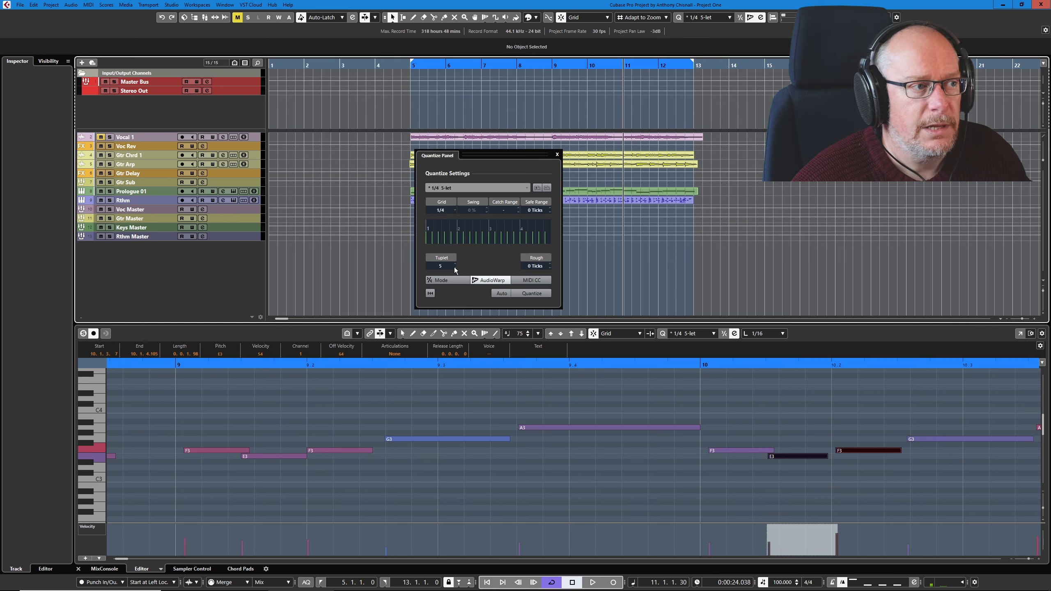
{"action": "left_click", "coordinate": [456, 264]}
{"action": "left_click", "coordinate": [455, 264]}
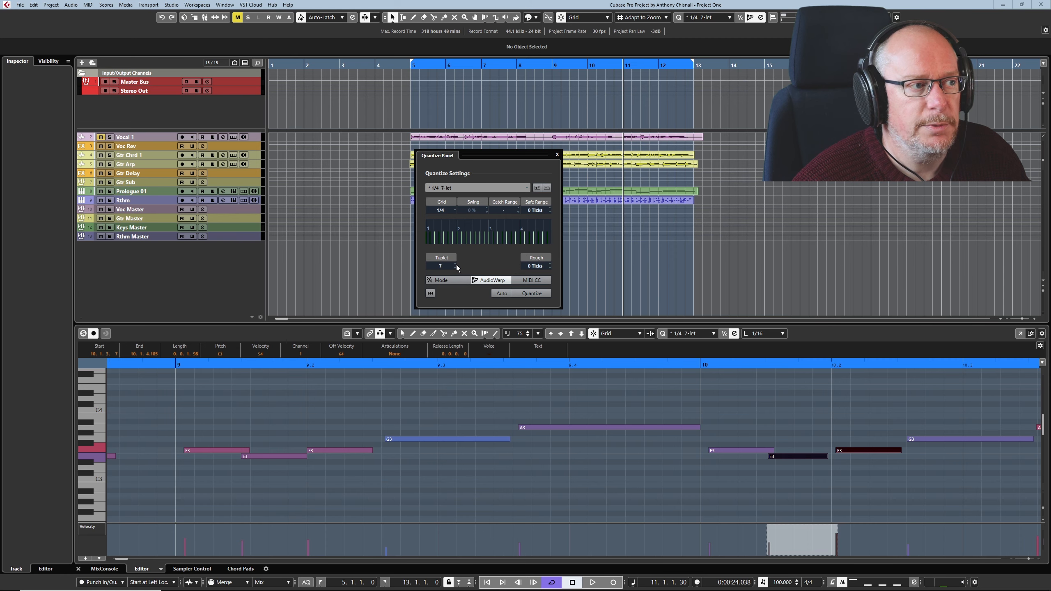
{"action": "left_click", "coordinate": [455, 265]}
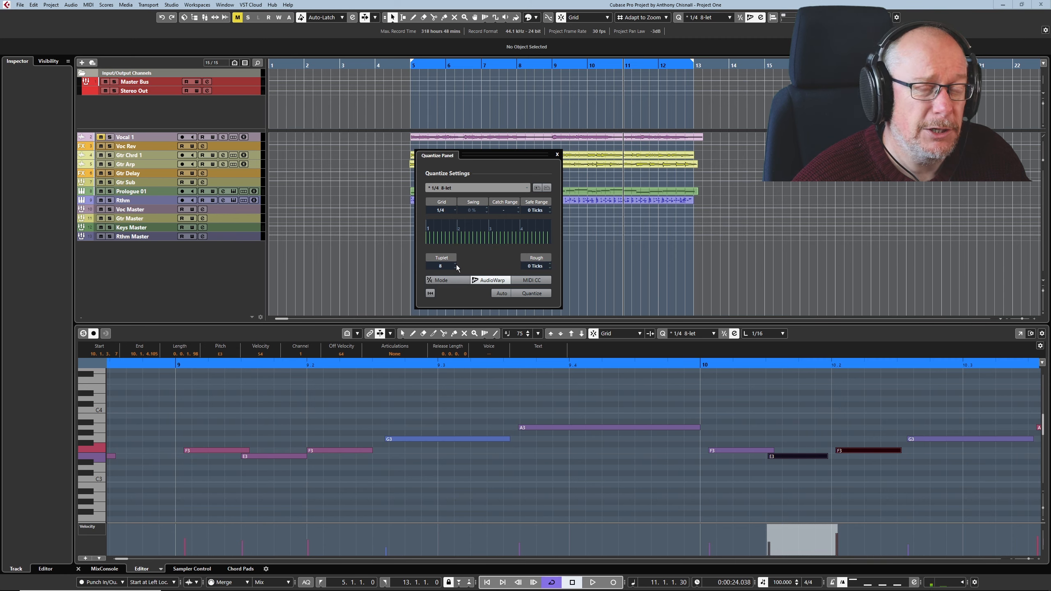
{"action": "left_click", "coordinate": [456, 264]}
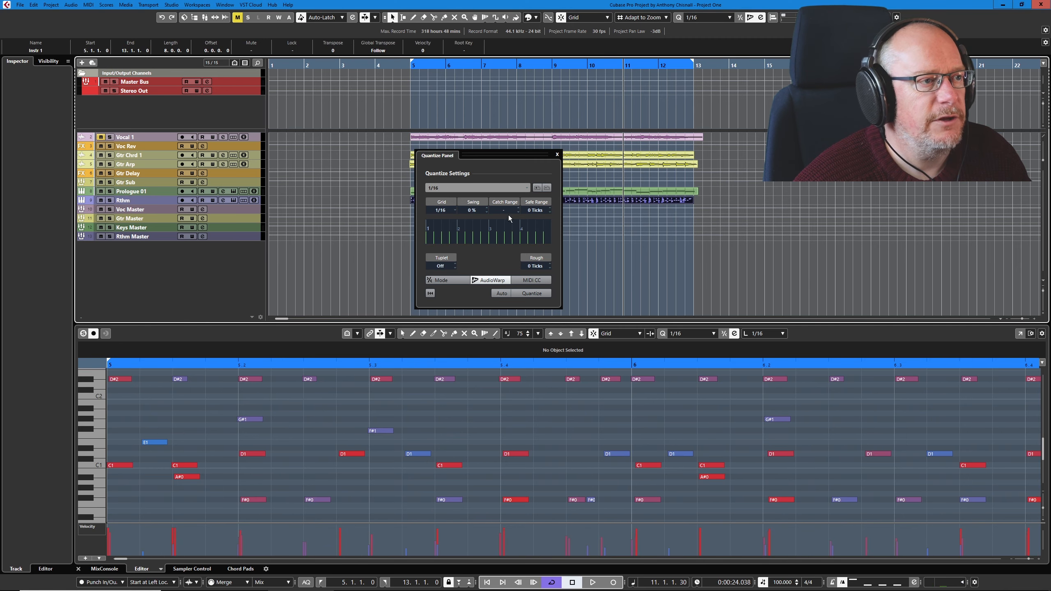
Solo the Rthm track and play its drum part from bar 5, then stop playback.
{"action": "left_click", "coordinate": [110, 200]}
{"action": "key", "text": "space"}
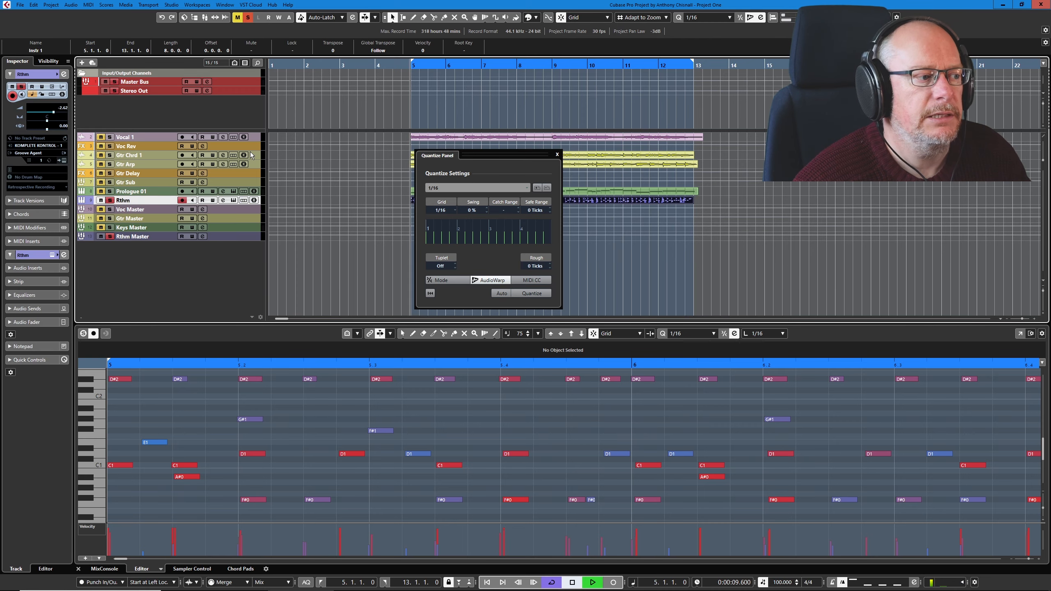
{"action": "scroll", "coordinate": [537, 452], "scroll_direction": "down", "scroll_amount": 5}
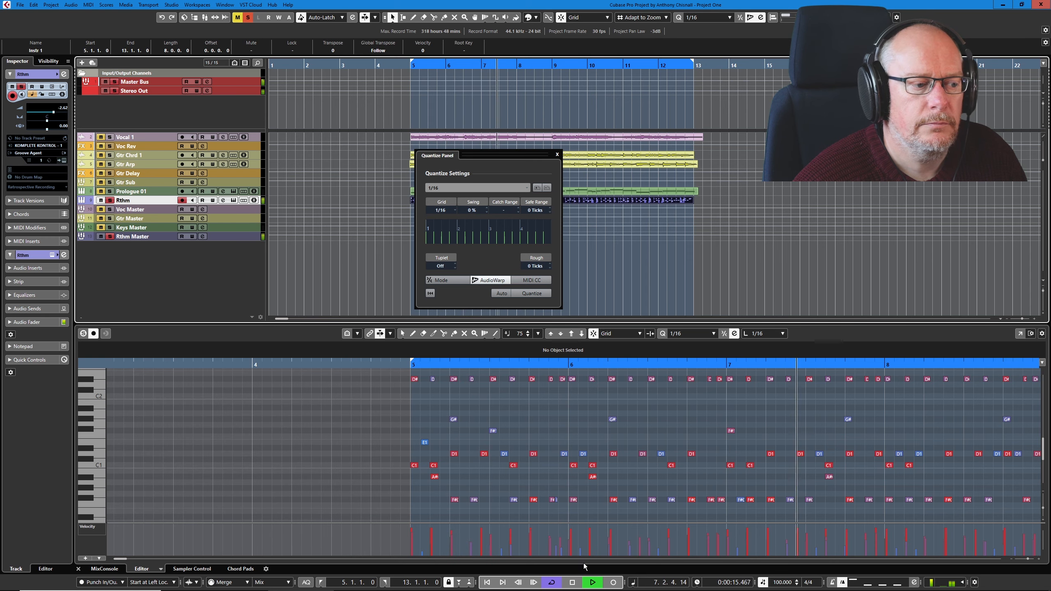
{"action": "left_click", "coordinate": [573, 583]}
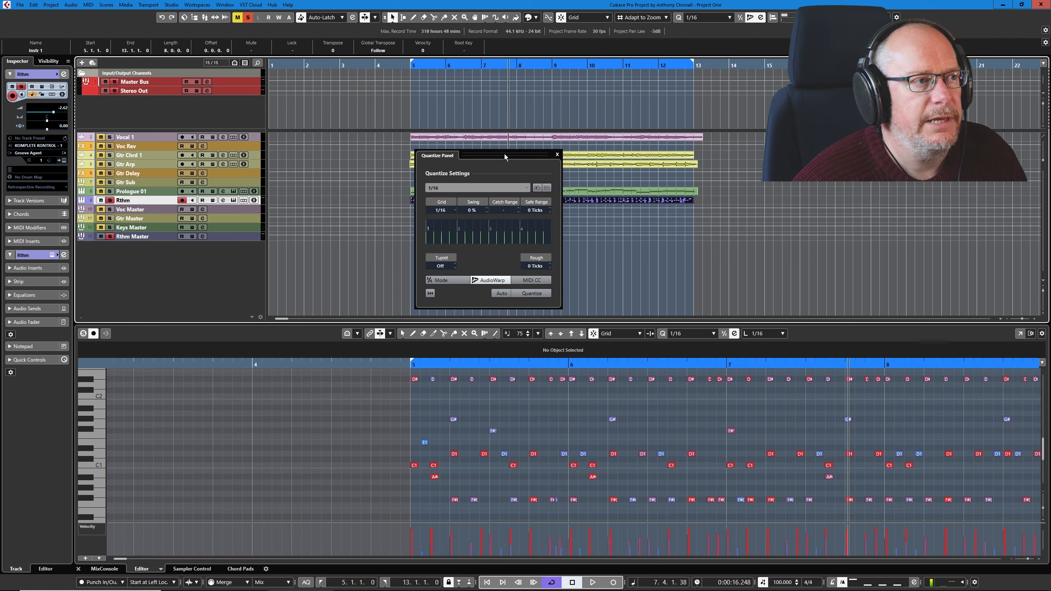
Extract a groove from the Rthm track's MIDI part into the quantize grid display, keeping the Quantize Panel clear of the parts.
{"action": "left_click_drag", "start_coordinate": [488, 155], "coordinate": [318, 159]}
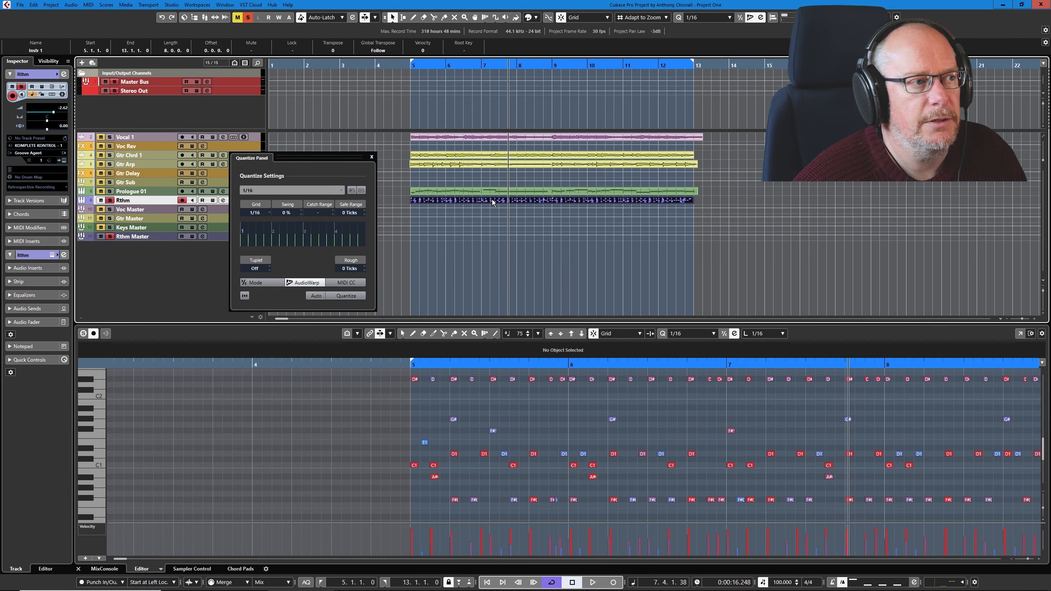
{"action": "left_click_drag", "start_coordinate": [491, 199], "coordinate": [295, 242]}
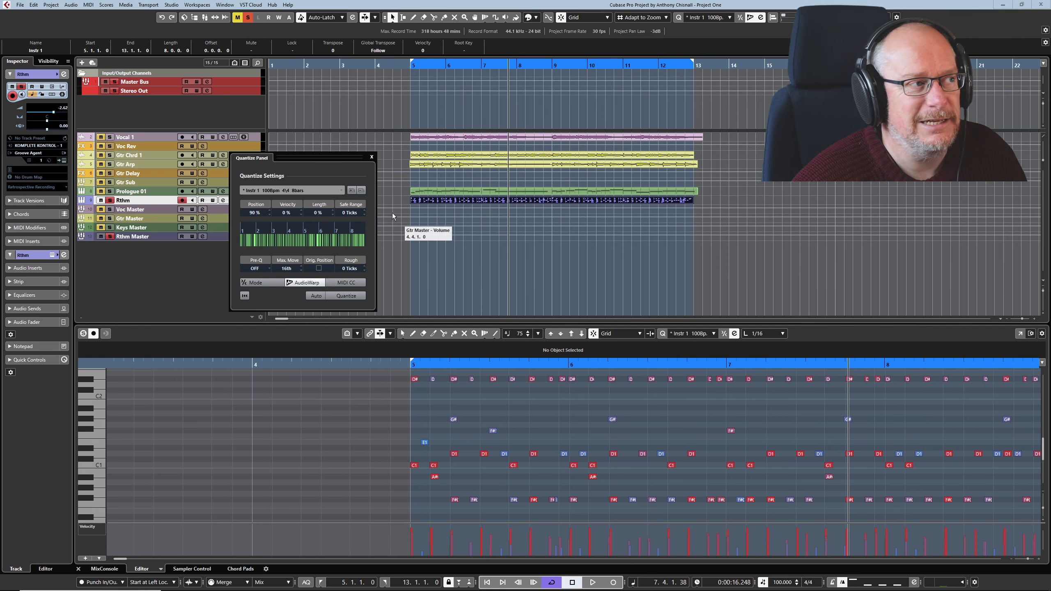
{"action": "left_click_drag", "start_coordinate": [296, 158], "coordinate": [323, 145]}
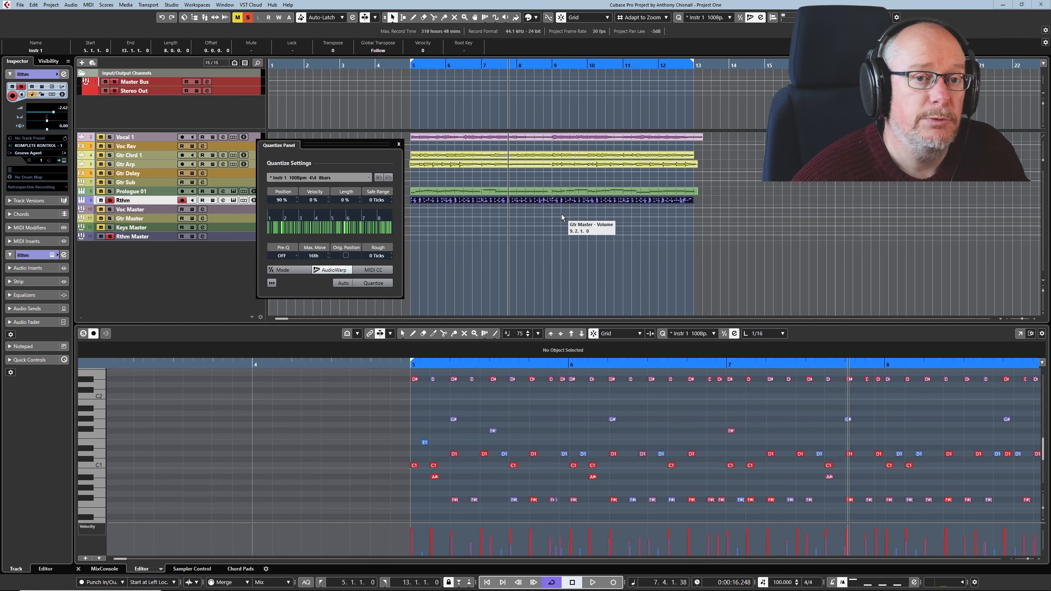
Save the extracted Instr 1 groove as a quantize preset and check that it is listed among the presets.
{"action": "left_click", "coordinate": [697, 333]}
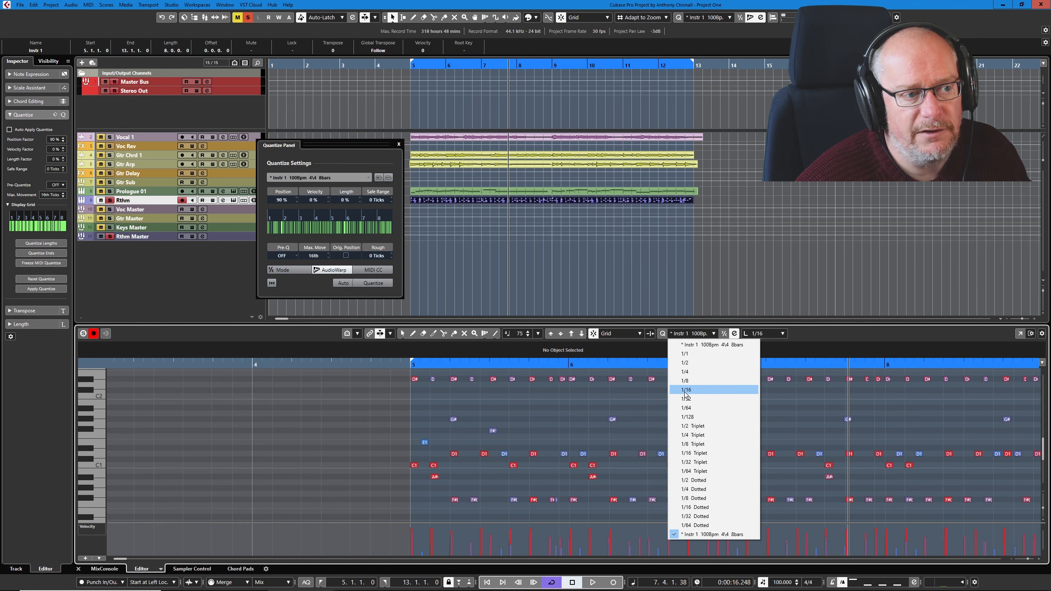
{"action": "left_click", "coordinate": [702, 348]}
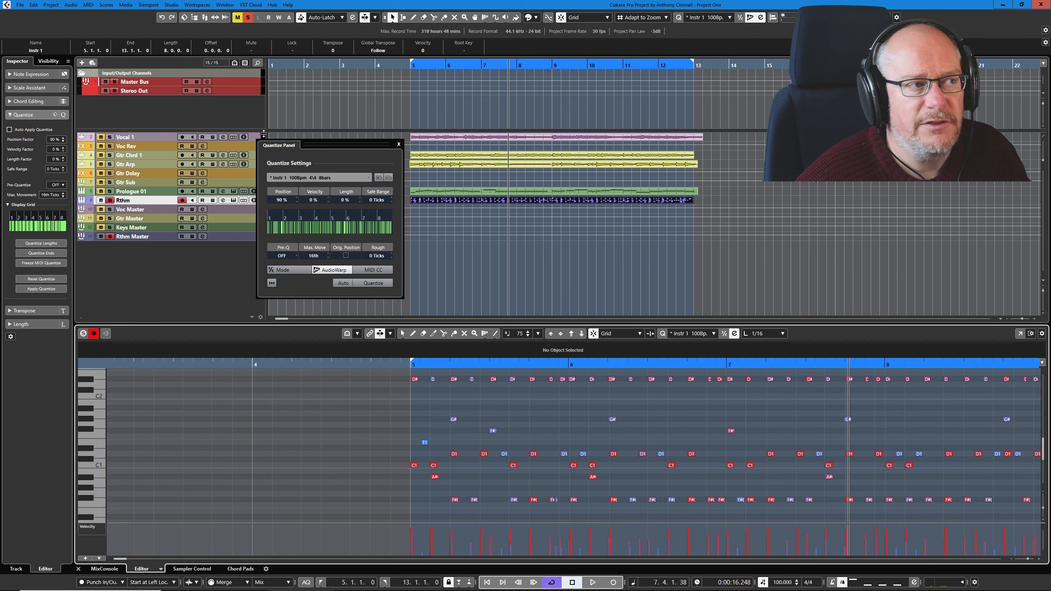
{"action": "left_click", "coordinate": [379, 178]}
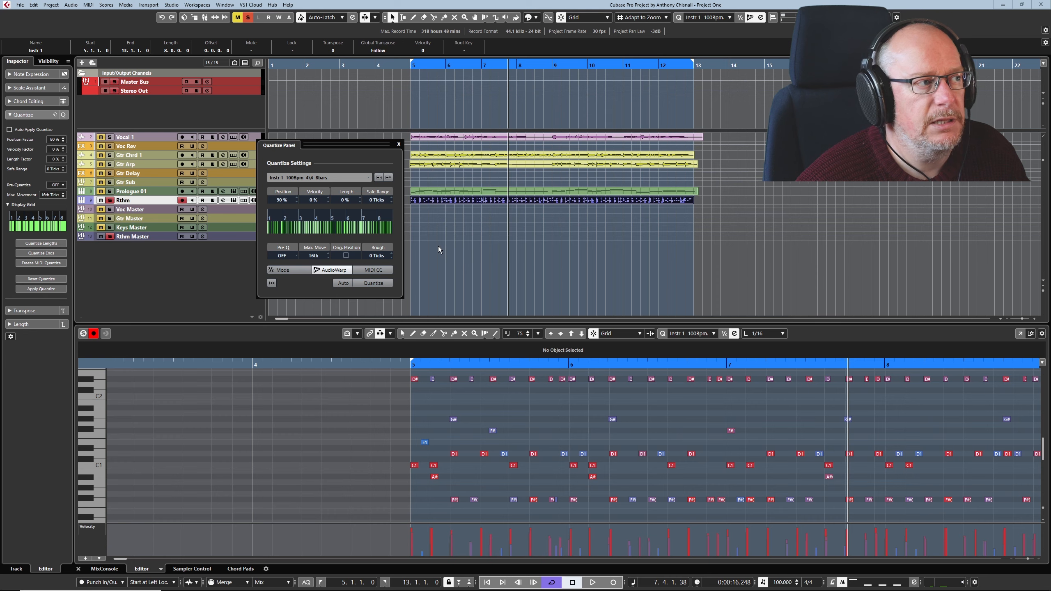
{"action": "left_click", "coordinate": [368, 178]}
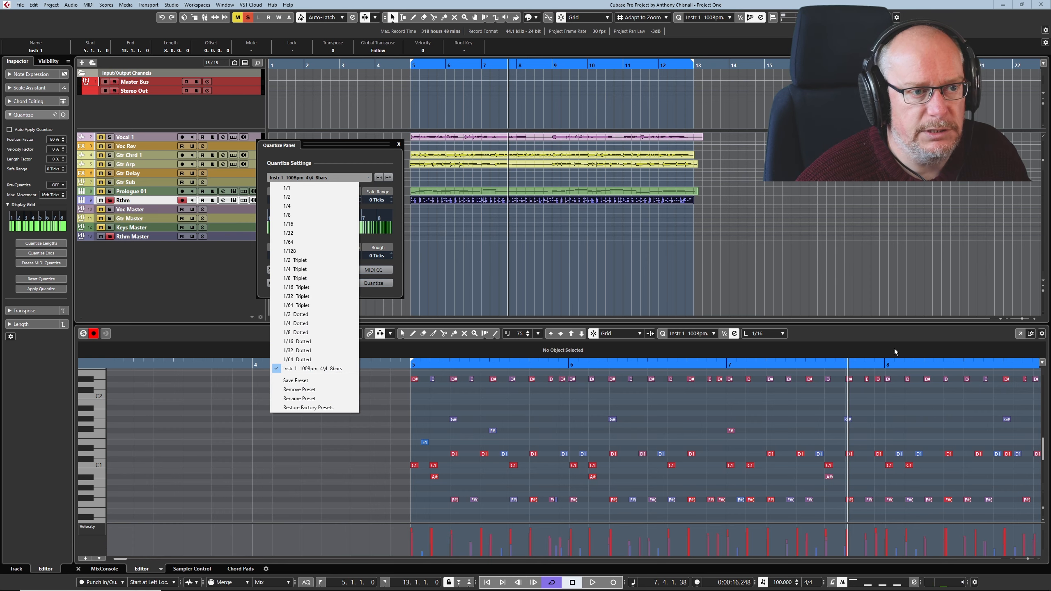
{"action": "left_click", "coordinate": [842, 342]}
Open the Prologue 01 track's MIDI part and quantize its notes to the saved Instr 1 drum groove.
{"action": "left_click", "coordinate": [584, 192]}
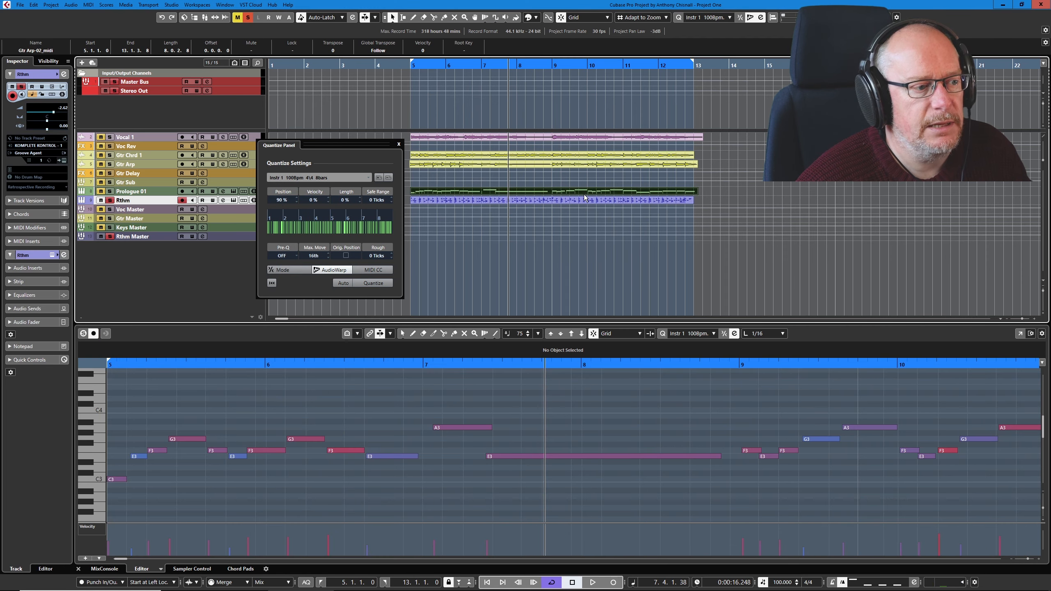
{"action": "scroll", "coordinate": [477, 446], "scroll_direction": "down", "scroll_amount": 2}
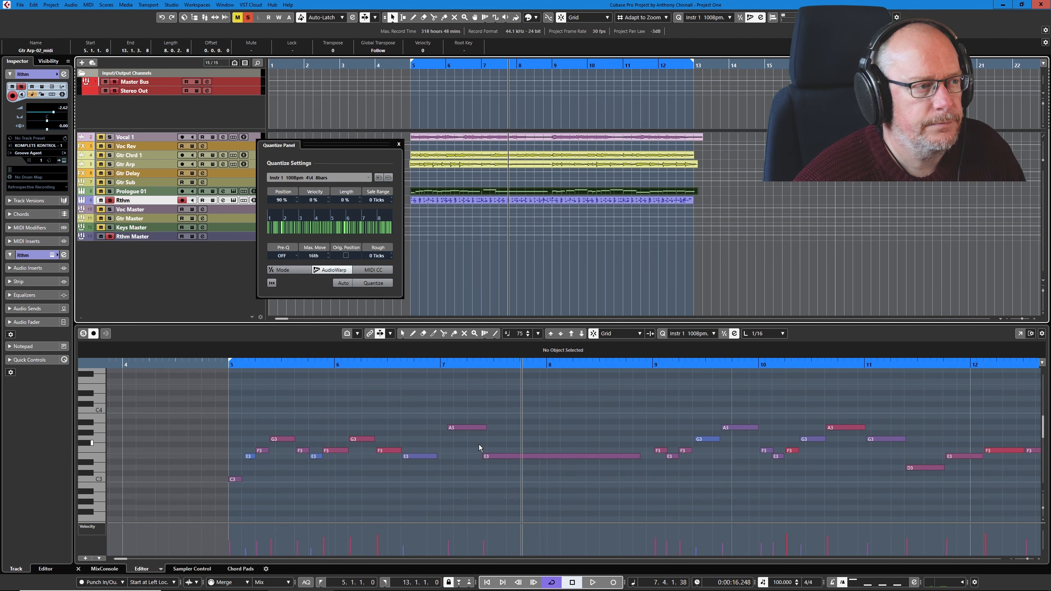
{"action": "left_click", "coordinate": [581, 423]}
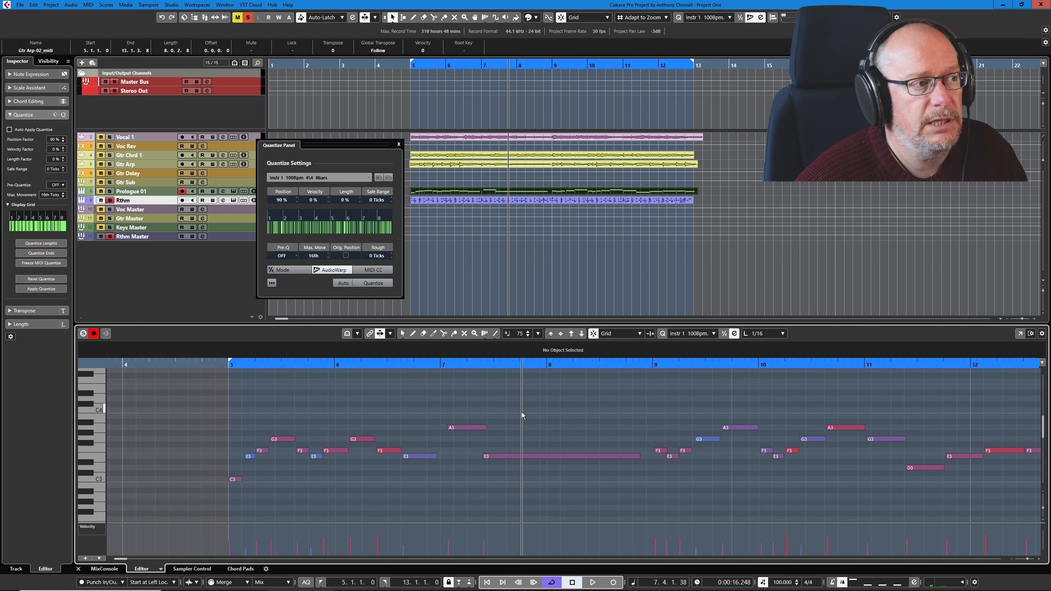
{"action": "left_click", "coordinate": [375, 283]}
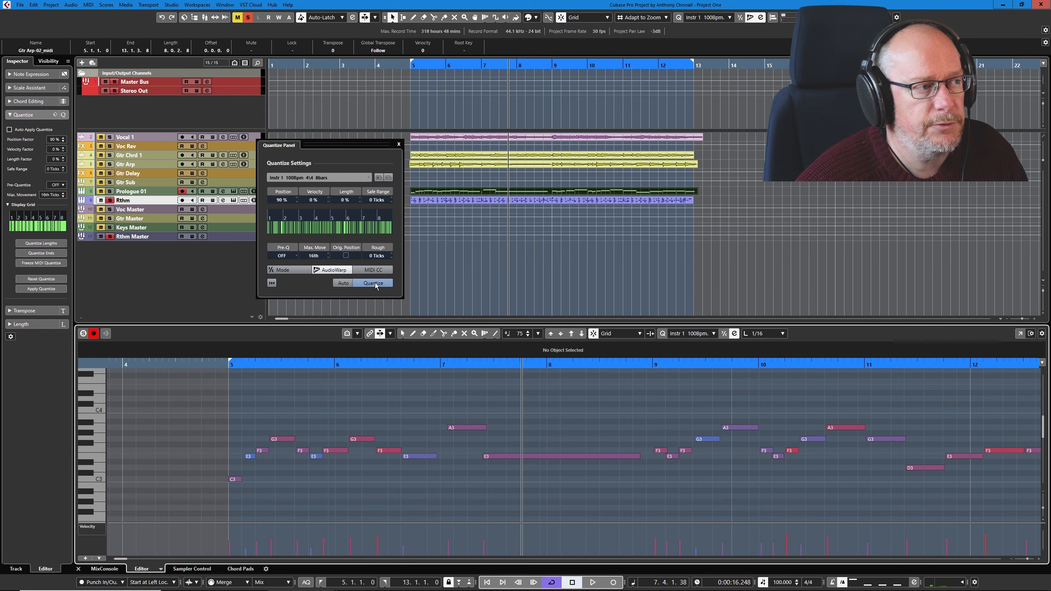
{"action": "left_click", "coordinate": [377, 284]}
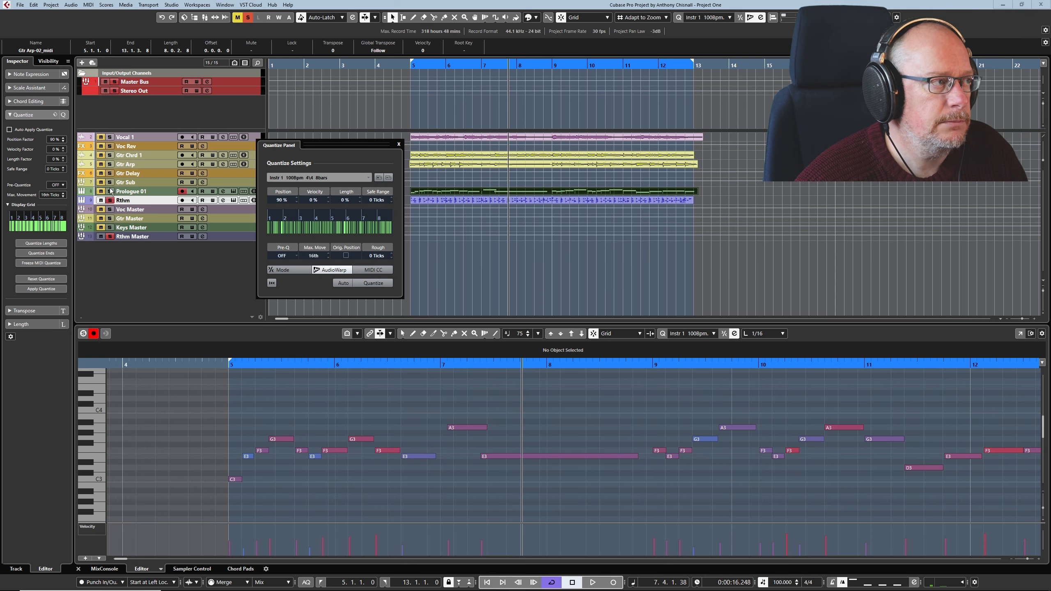
Solo the Keys Master group as well and play the quantized keys part together with the drums.
{"action": "left_click", "coordinate": [102, 230]}
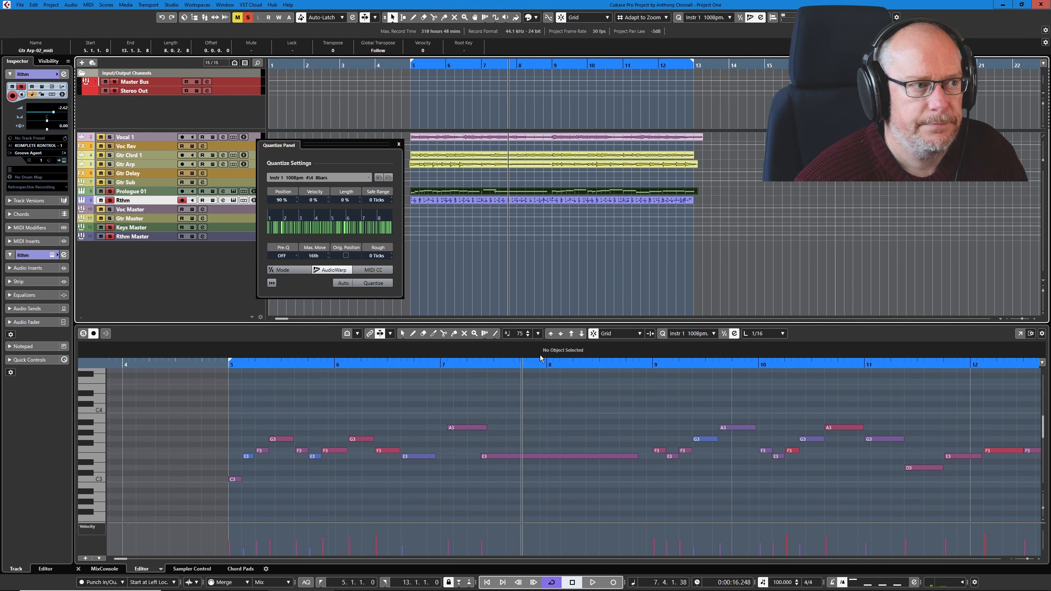
{"action": "key", "text": "space"}
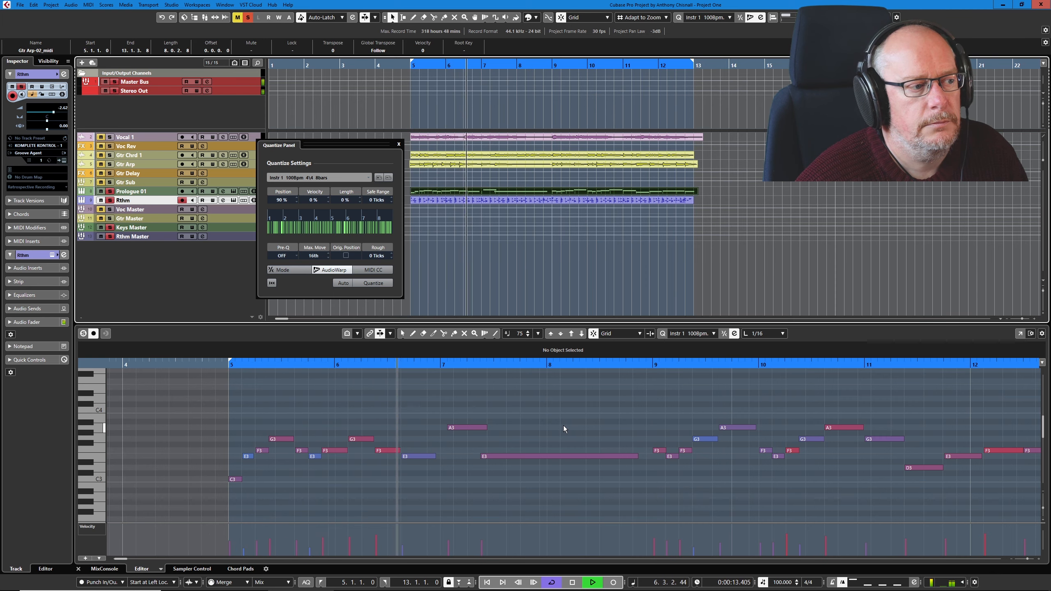
{"action": "key", "text": "space"}
{"action": "key", "text": "space"}
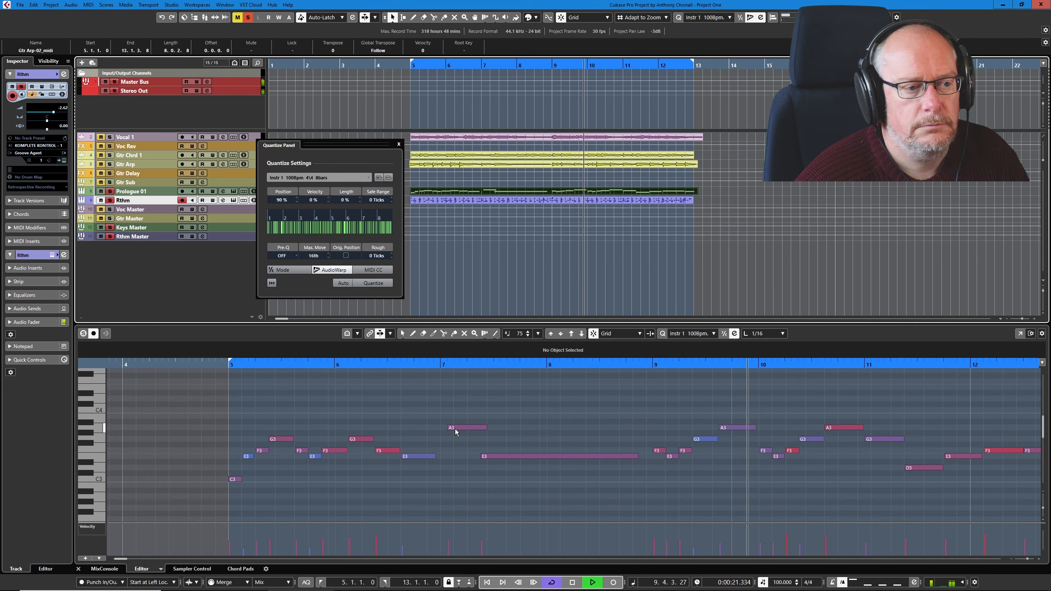
{"action": "scroll", "coordinate": [602, 457], "scroll_direction": "down", "scroll_amount": 3}
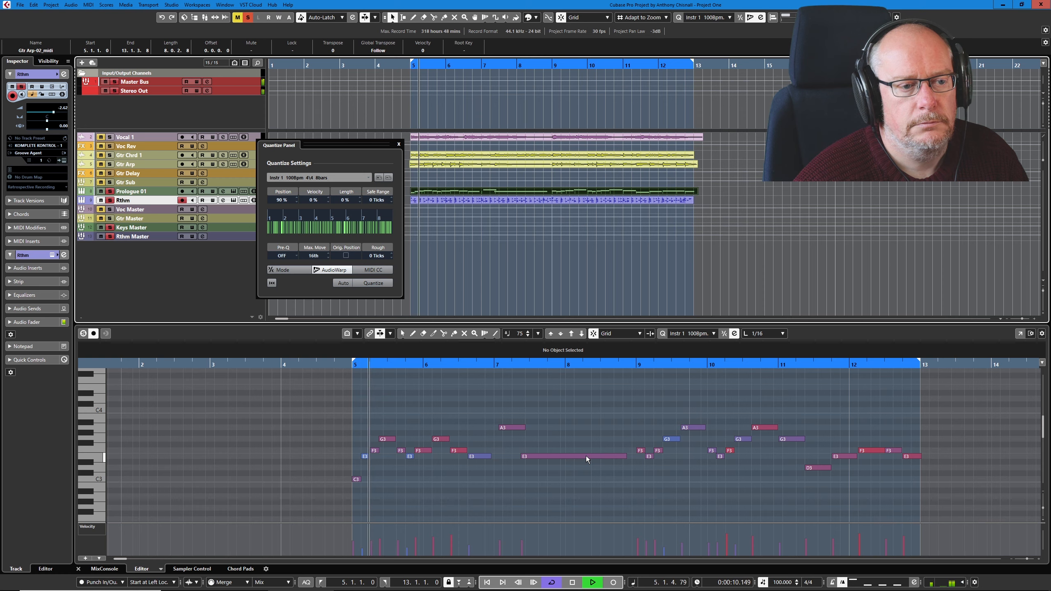
{"action": "key", "text": "space"}
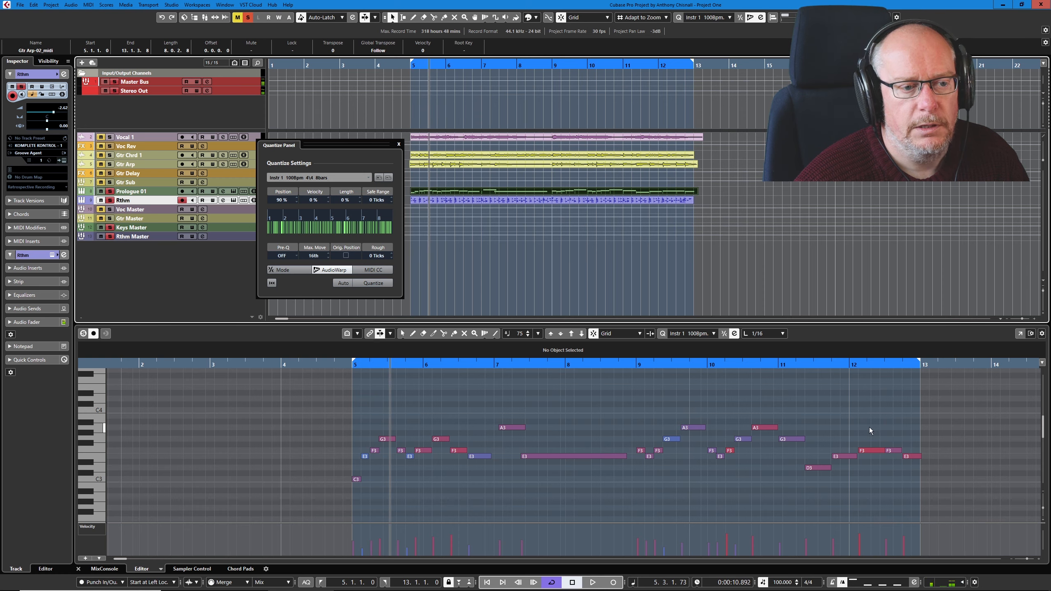
Select the two F3 notes in bar 12, show the note length functions, and clear the selection.
{"action": "left_click_drag", "start_coordinate": [869, 428], "coordinate": [892, 453]}
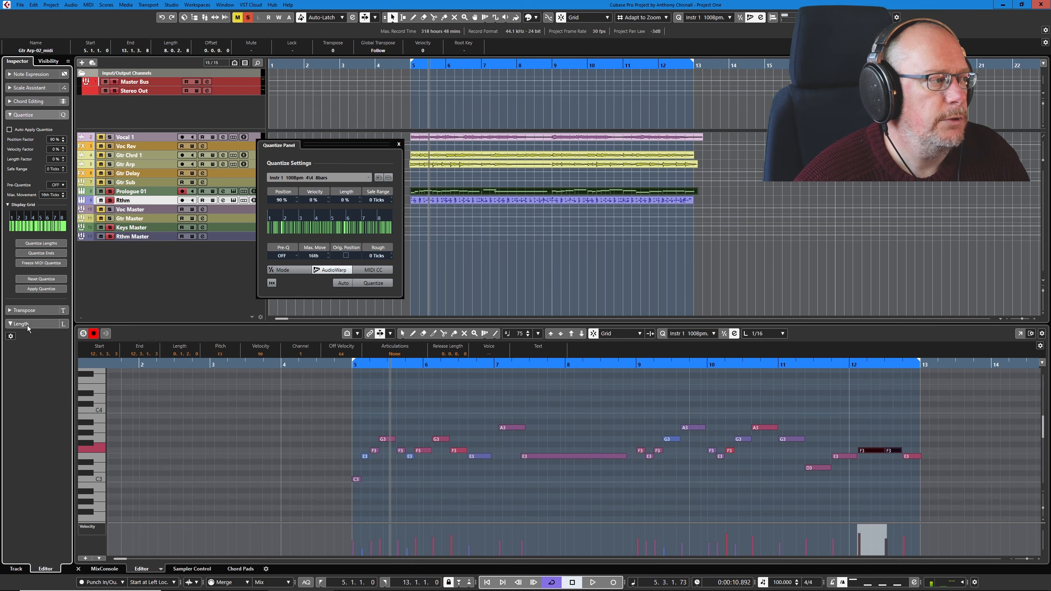
{"action": "left_click", "coordinate": [28, 325]}
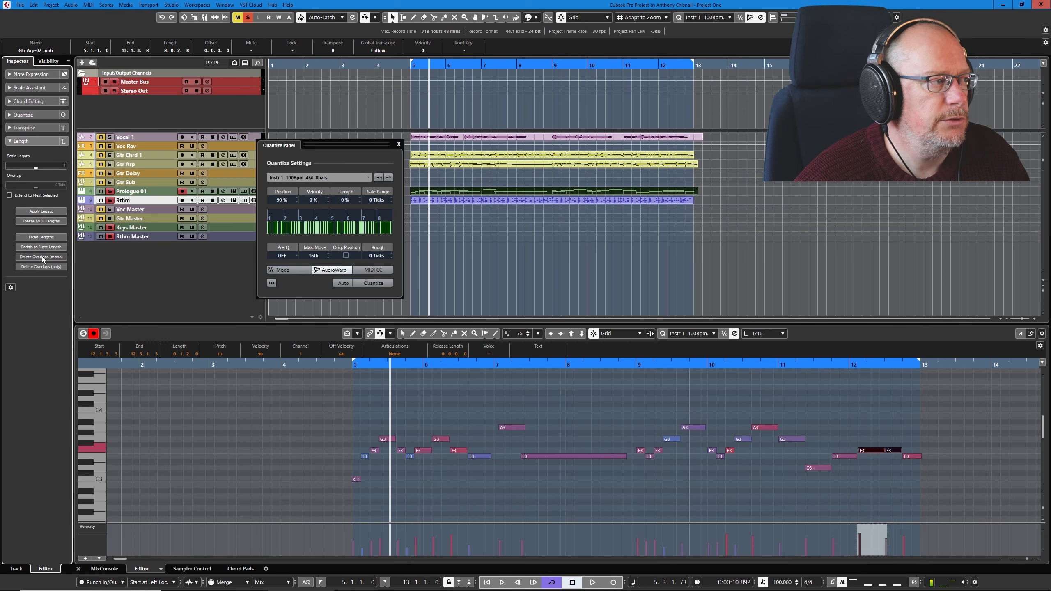
{"action": "left_click", "coordinate": [905, 428]}
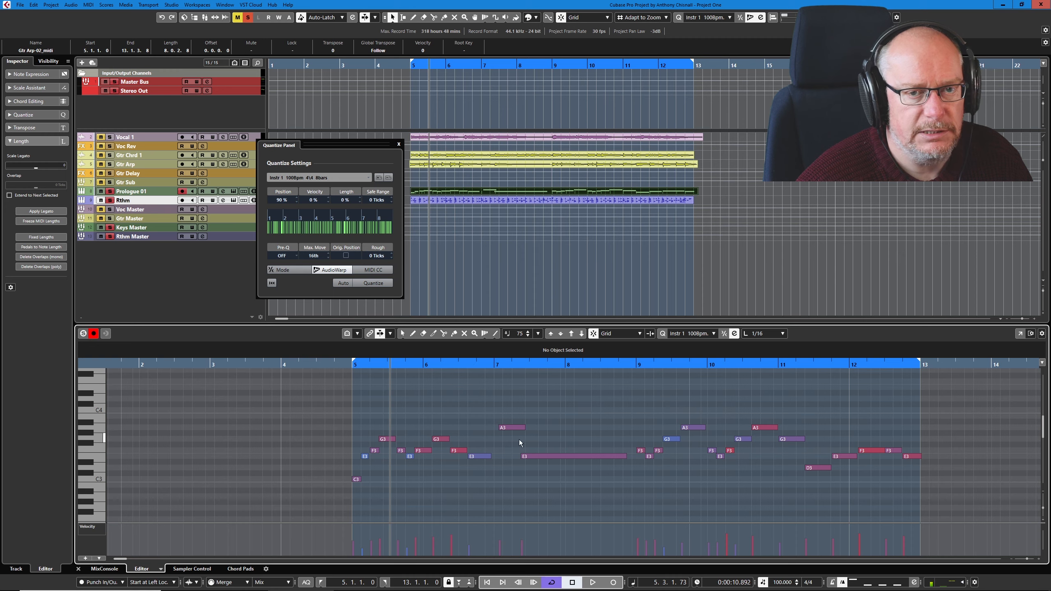
Undo the last groove quantize of the Prologue 01 notes through the Edit History.
{"action": "scroll", "coordinate": [515, 429], "scroll_direction": "up", "scroll_amount": 4}
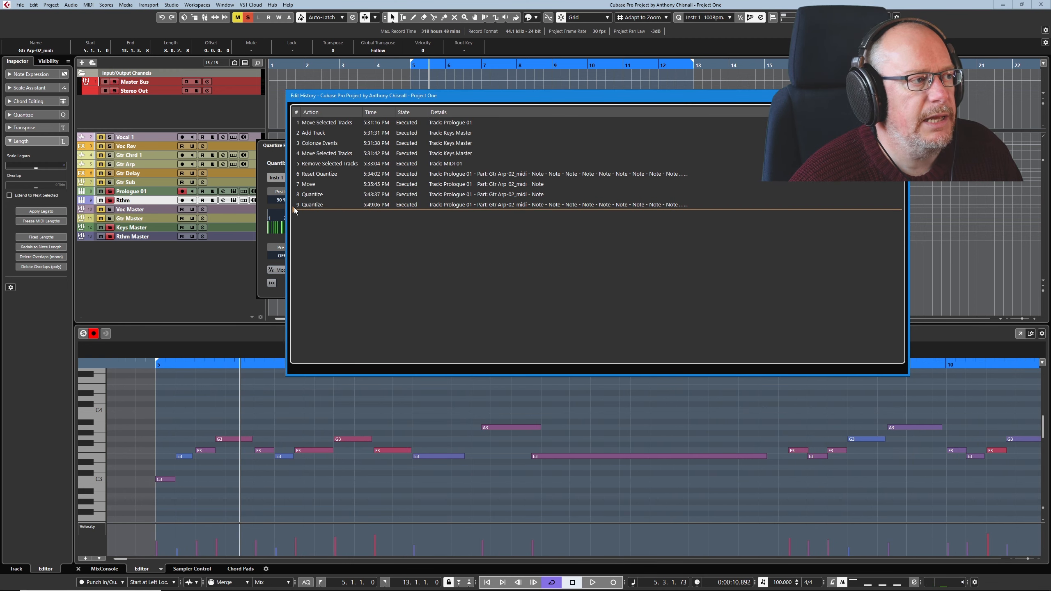
{"action": "left_click_drag", "start_coordinate": [295, 211], "coordinate": [294, 201]}
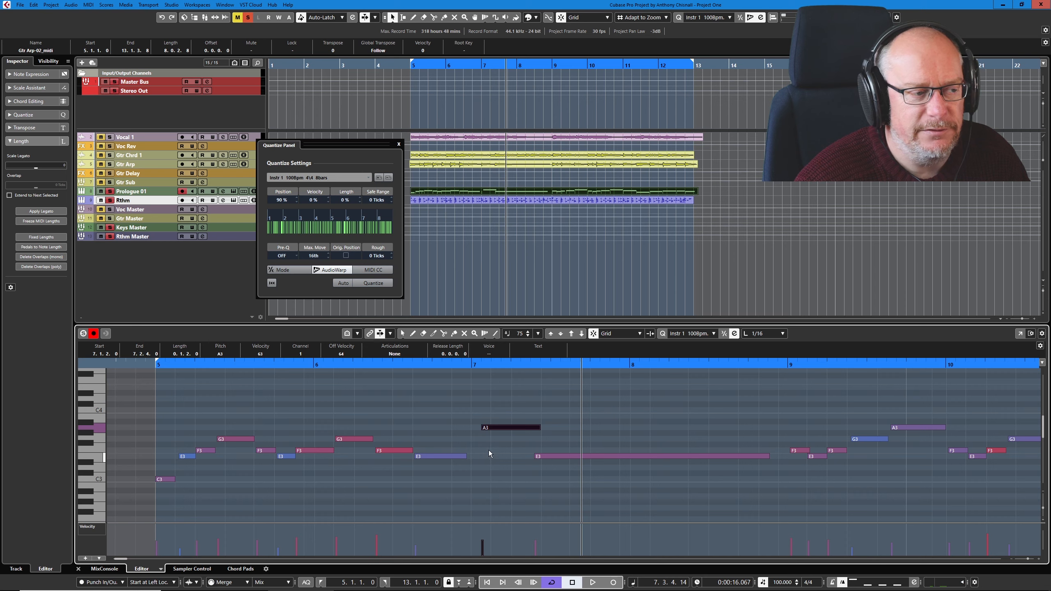
Move the A3 note near bar 7 back to the start of the bar and quantize the whole part to the groove.
{"action": "left_click_drag", "start_coordinate": [503, 427], "coordinate": [492, 429]}
{"action": "left_click", "coordinate": [472, 401]}
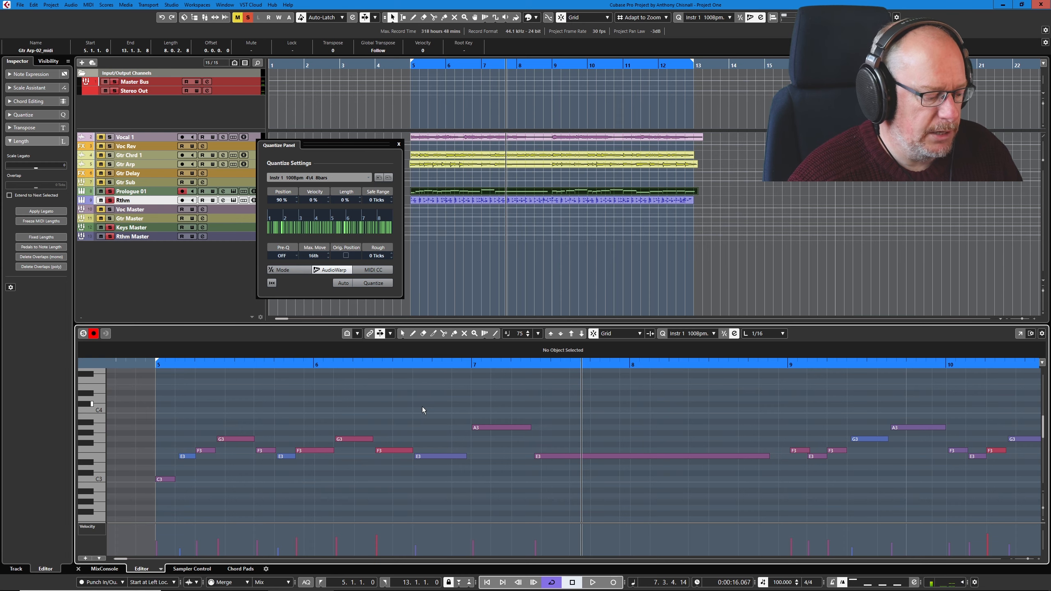
{"action": "left_click", "coordinate": [373, 286]}
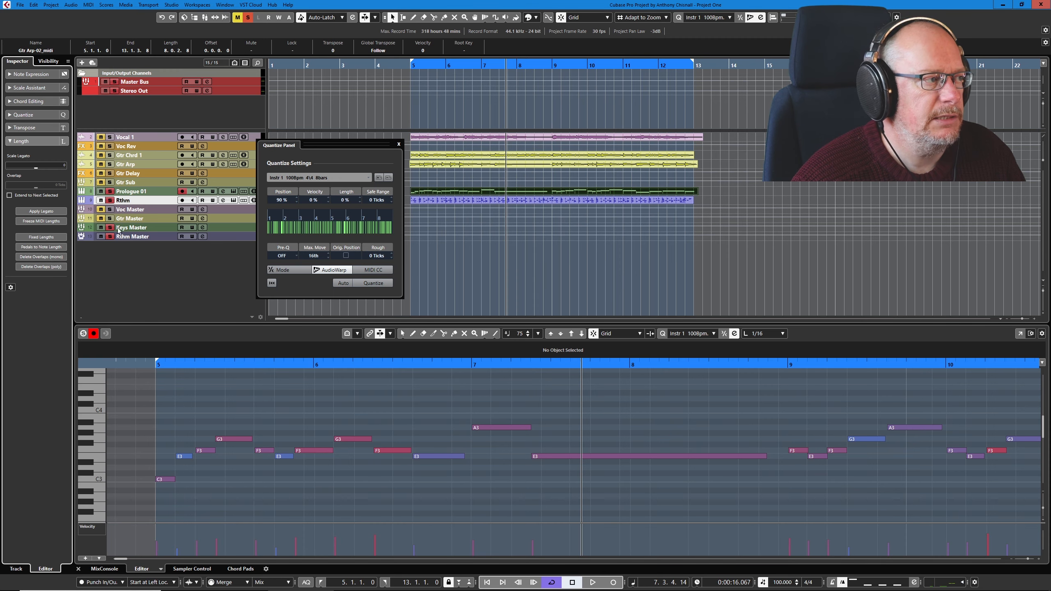
Play the quantized keys part with the soloed drums and stop playback.
{"action": "key", "text": "space"}
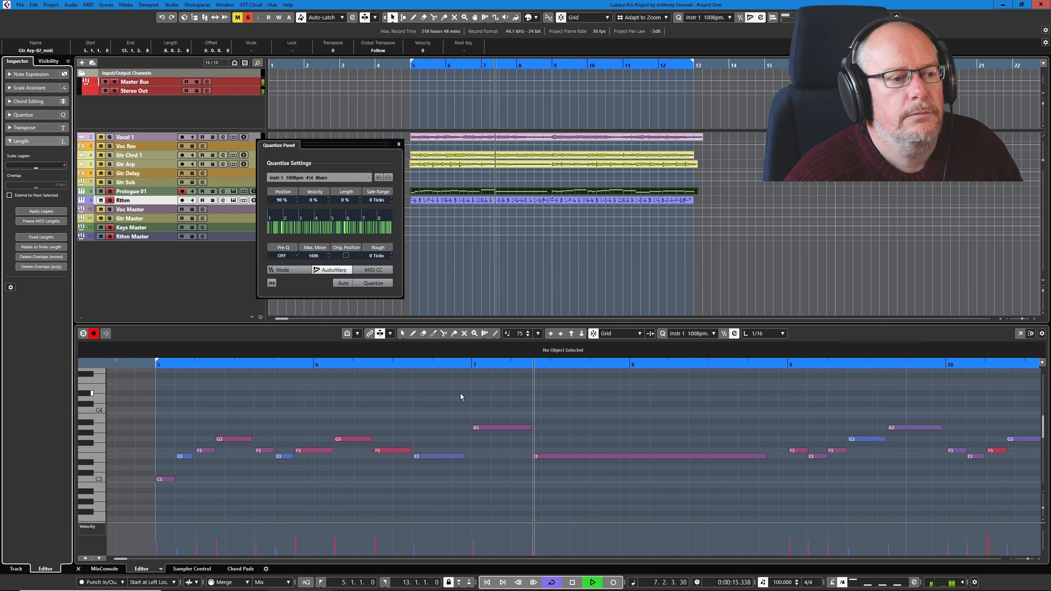
{"action": "key", "text": "space"}
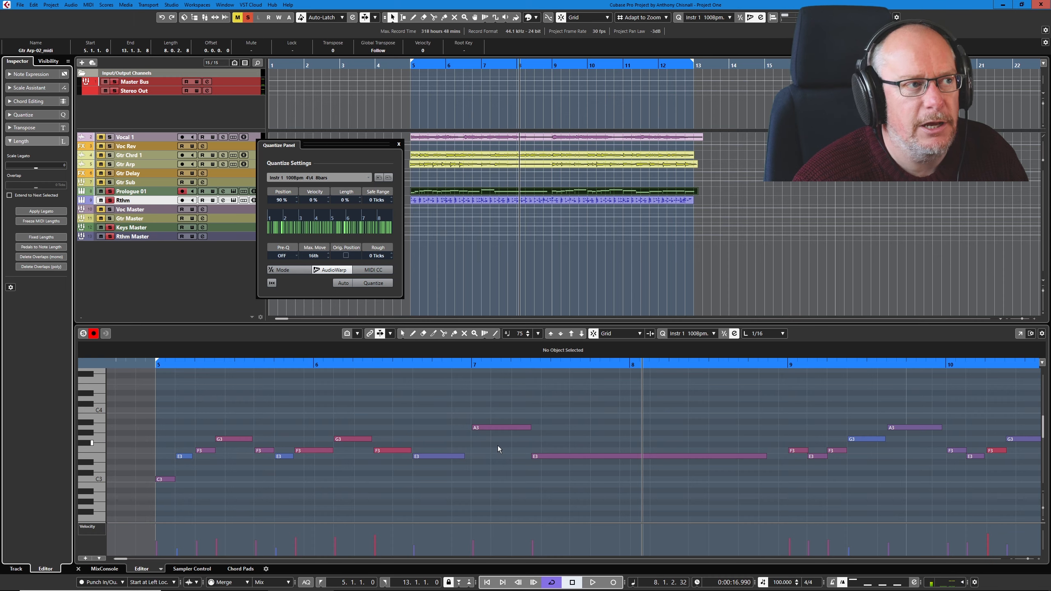
Solo the Gtr Master group and quantize the Gtr Arp audio event to the Instr 1 groove with AudioWarp.
{"action": "left_click_drag", "start_coordinate": [364, 145], "coordinate": [853, 156]}
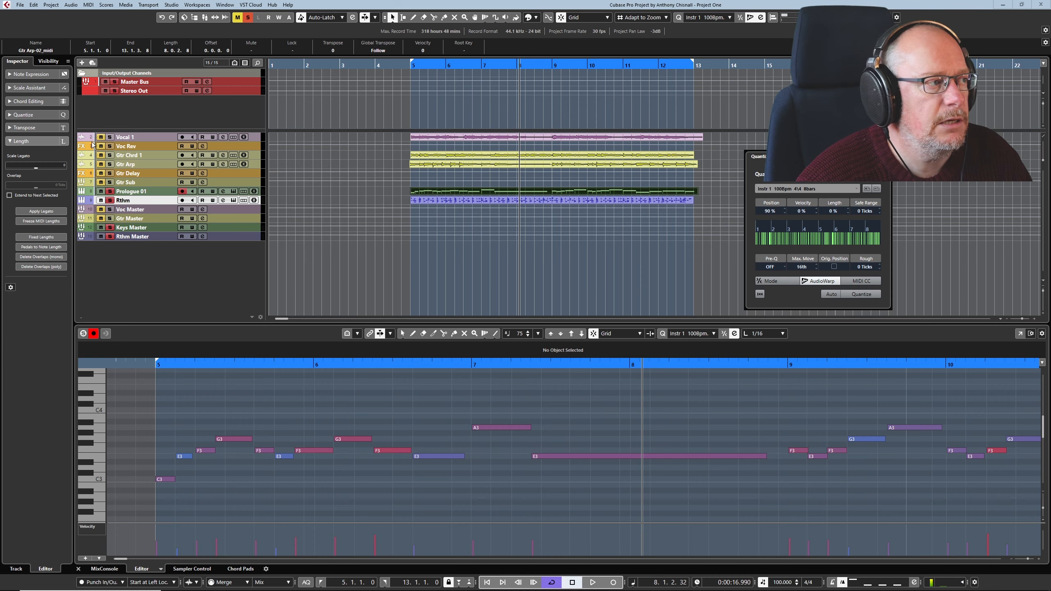
{"action": "left_click", "coordinate": [110, 218]}
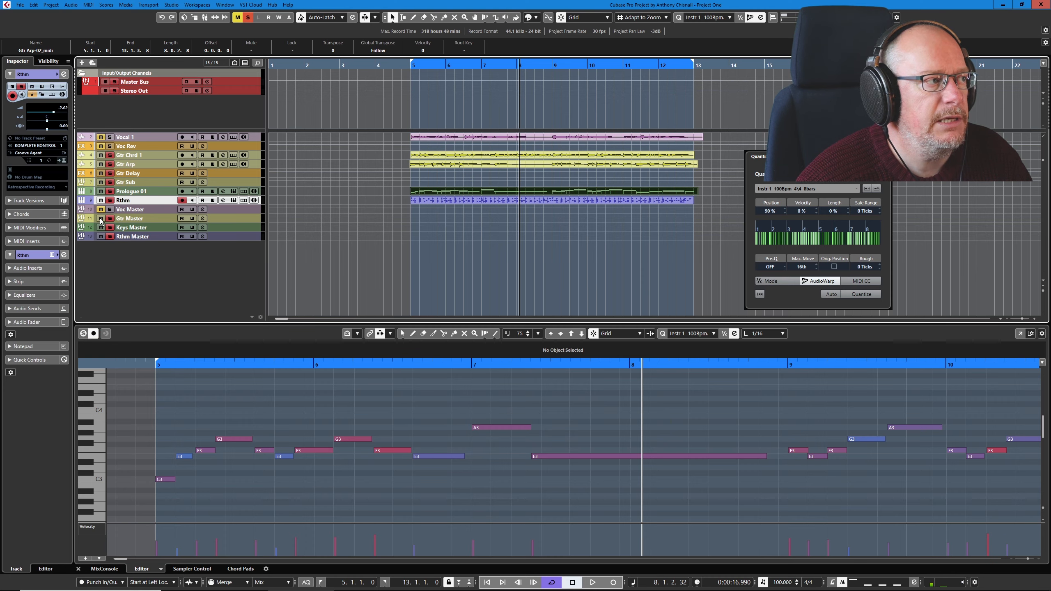
{"action": "left_click", "coordinate": [459, 165]}
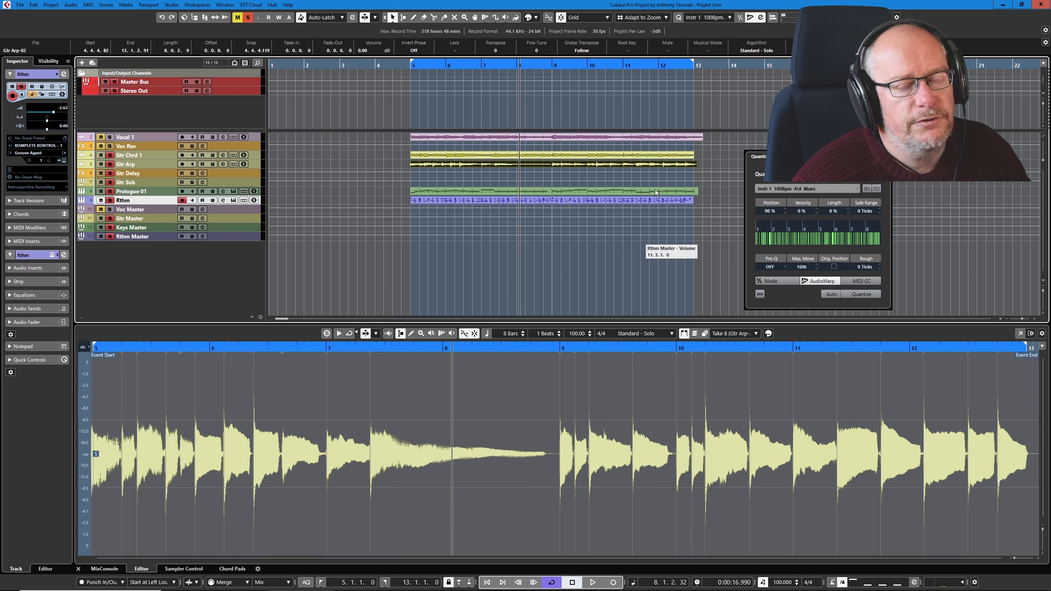
{"action": "left_click", "coordinate": [760, 18]}
{"action": "left_click", "coordinate": [760, 18]}
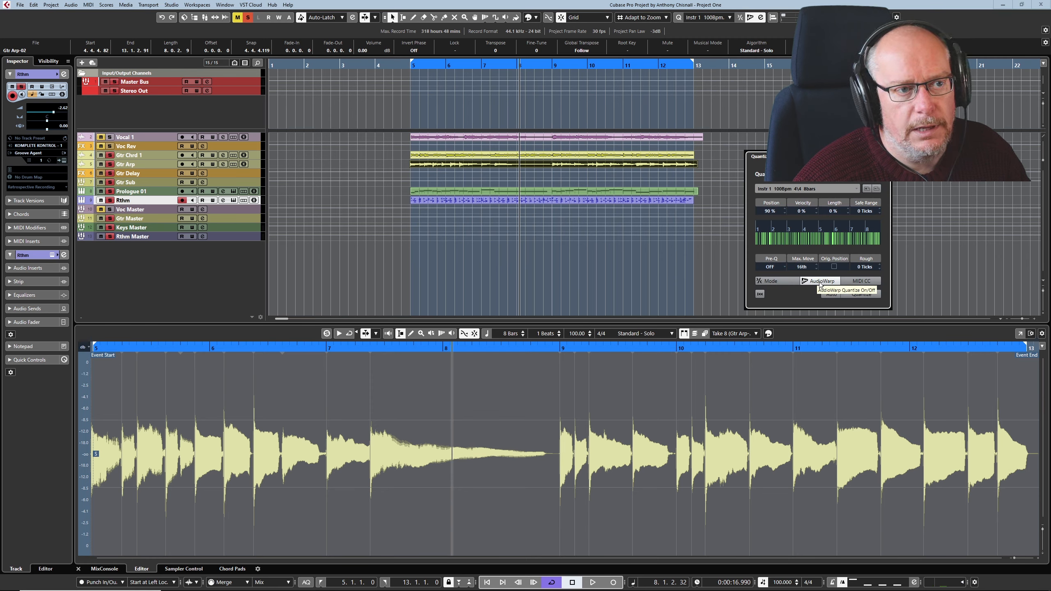
{"action": "left_click", "coordinate": [860, 295]}
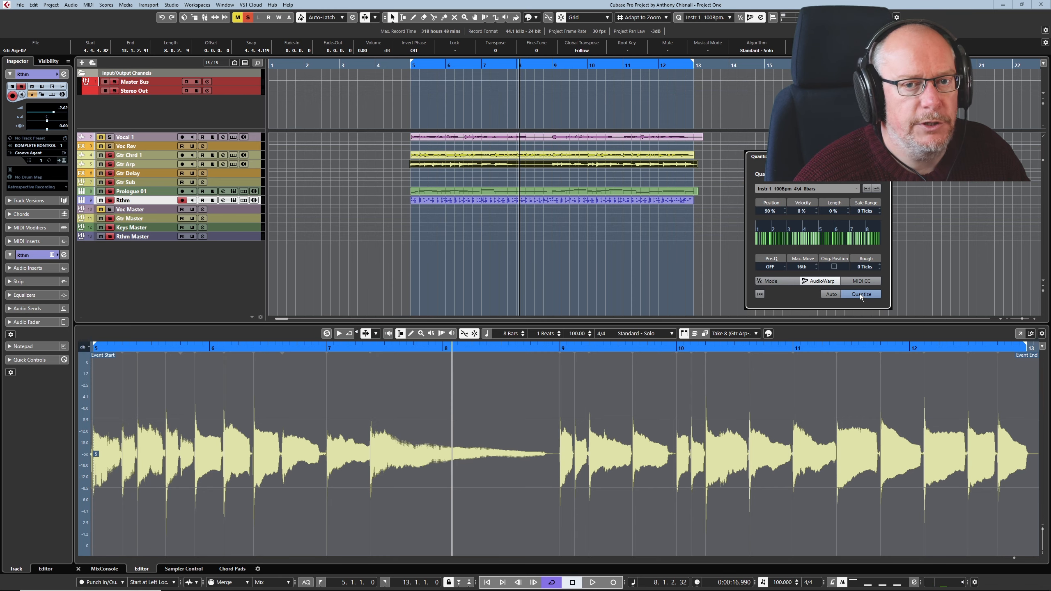
Quantize the Gtr Chrd 1 audio event to the same groove and play the soloed tracks together.
{"action": "left_click", "coordinate": [494, 157]}
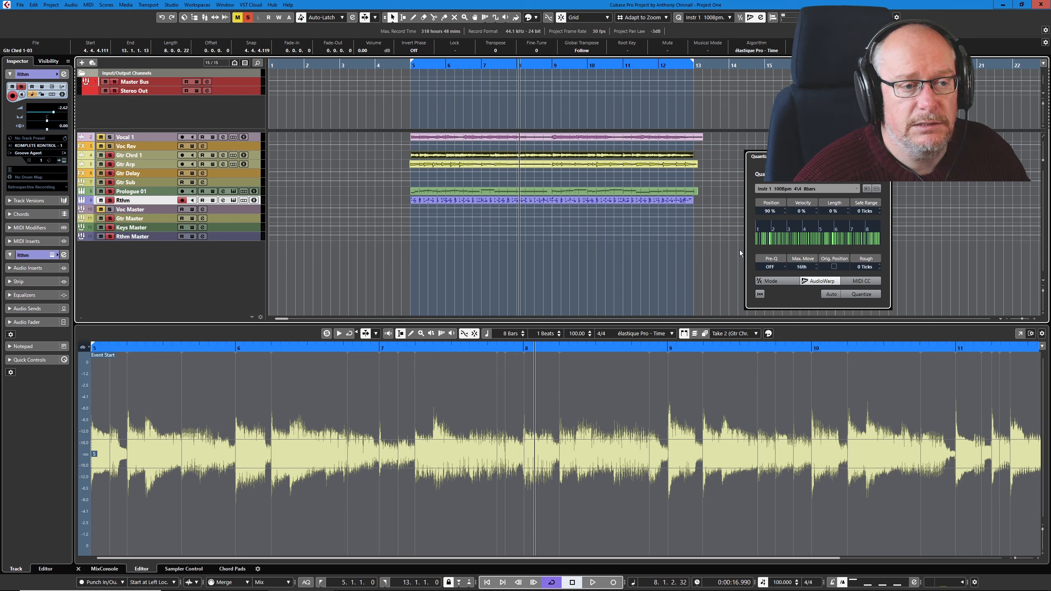
{"action": "left_click", "coordinate": [862, 296]}
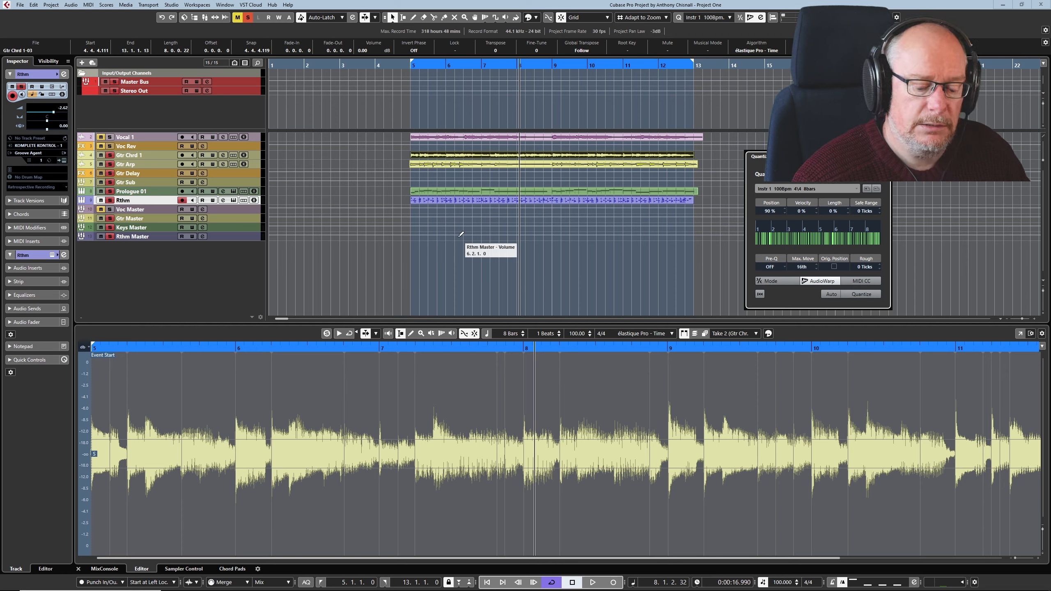
{"action": "key", "text": "space"}
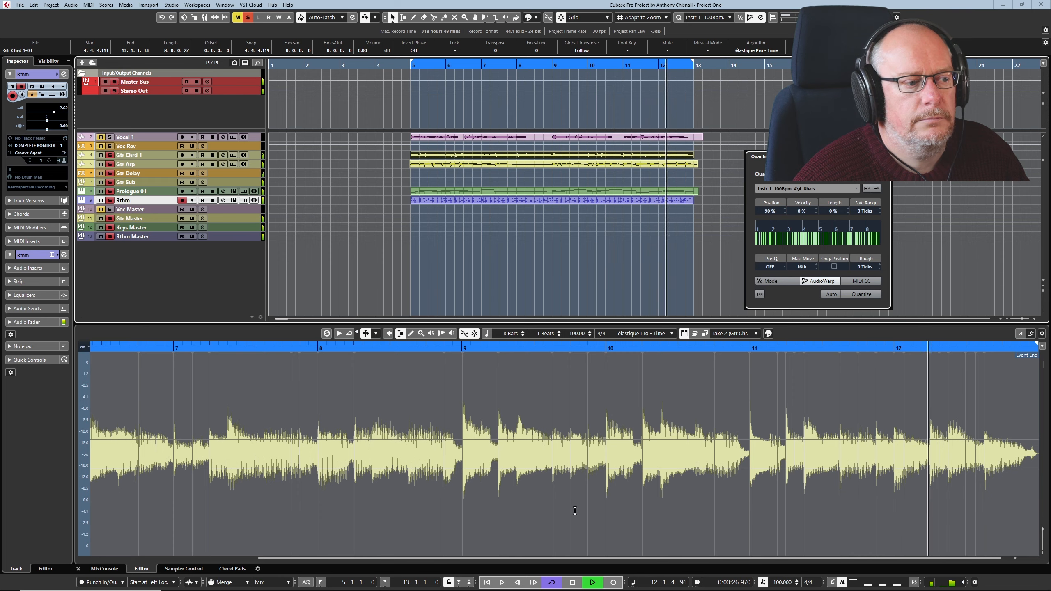
{"action": "left_click", "coordinate": [572, 583]}
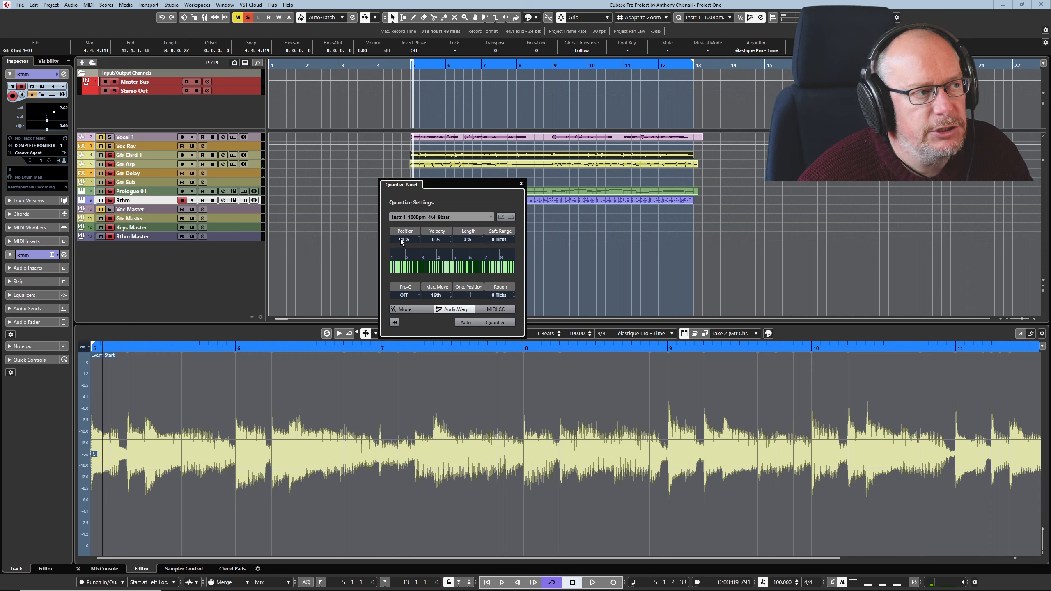
Set the quantize position strength to 100 %, show the Pre-Q options, and close the quantize settings.
{"action": "scroll", "coordinate": [403, 240], "scroll_direction": "up", "scroll_amount": 10}
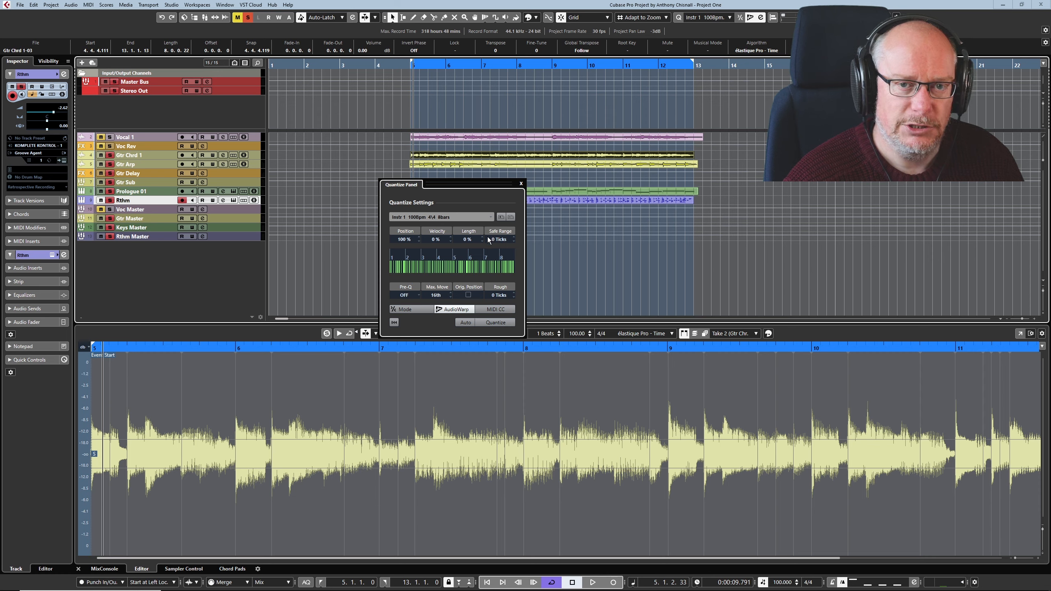
{"action": "left_click", "coordinate": [406, 295]}
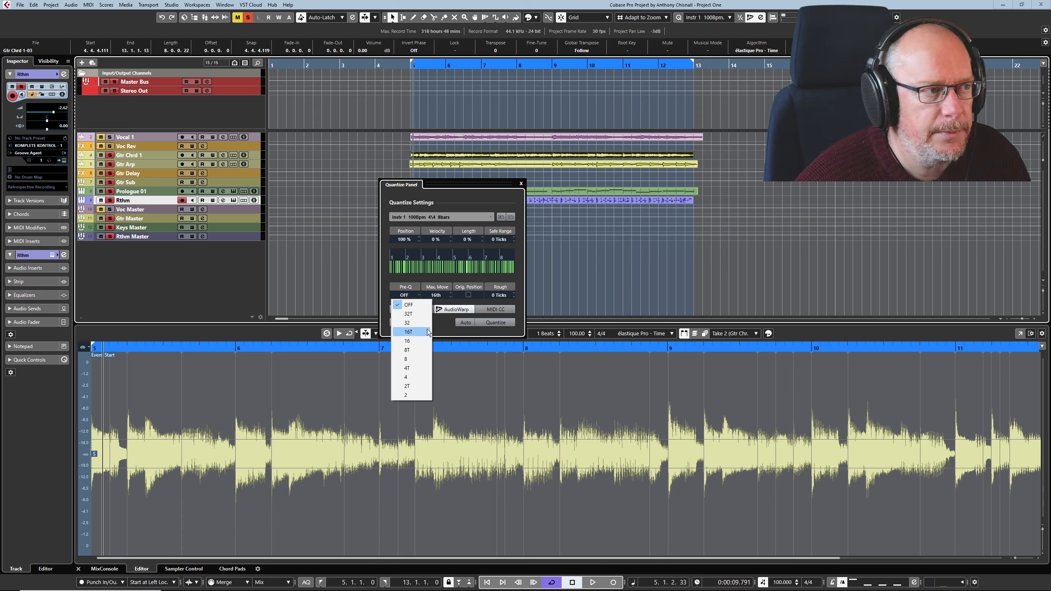
{"action": "left_click", "coordinate": [456, 297]}
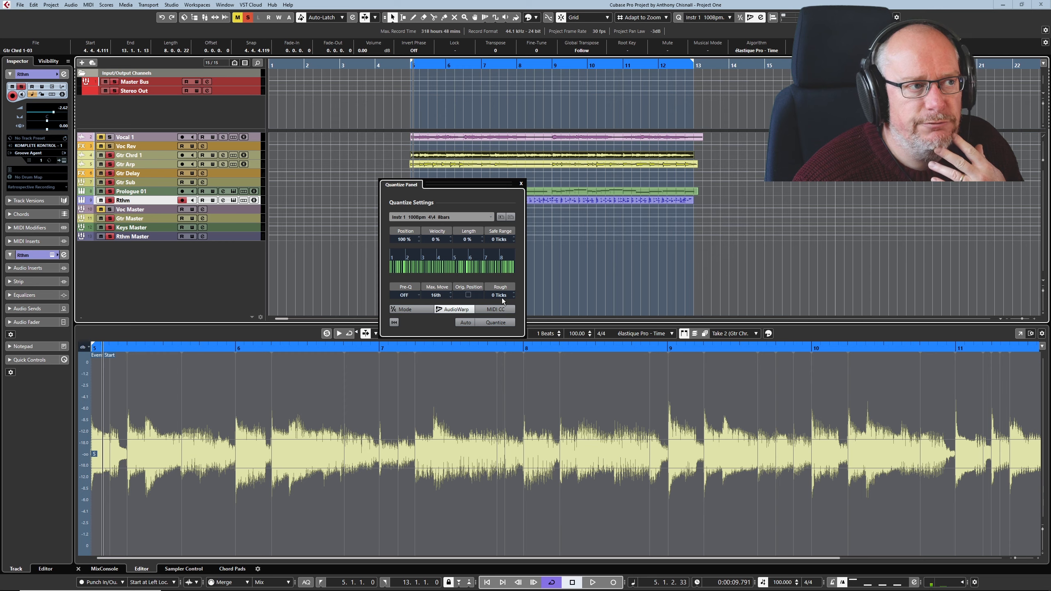
{"action": "left_click", "coordinate": [522, 184]}
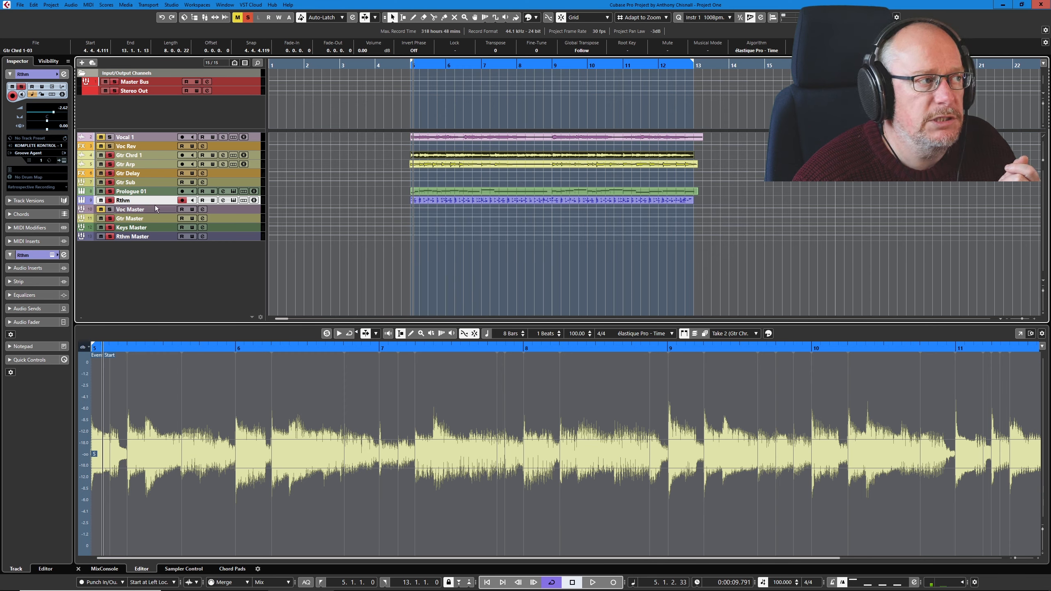
Activate hitpoint editing for the Gtr Arp audio event and create a groove preset from its hitpoints.
{"action": "left_click", "coordinate": [518, 165]}
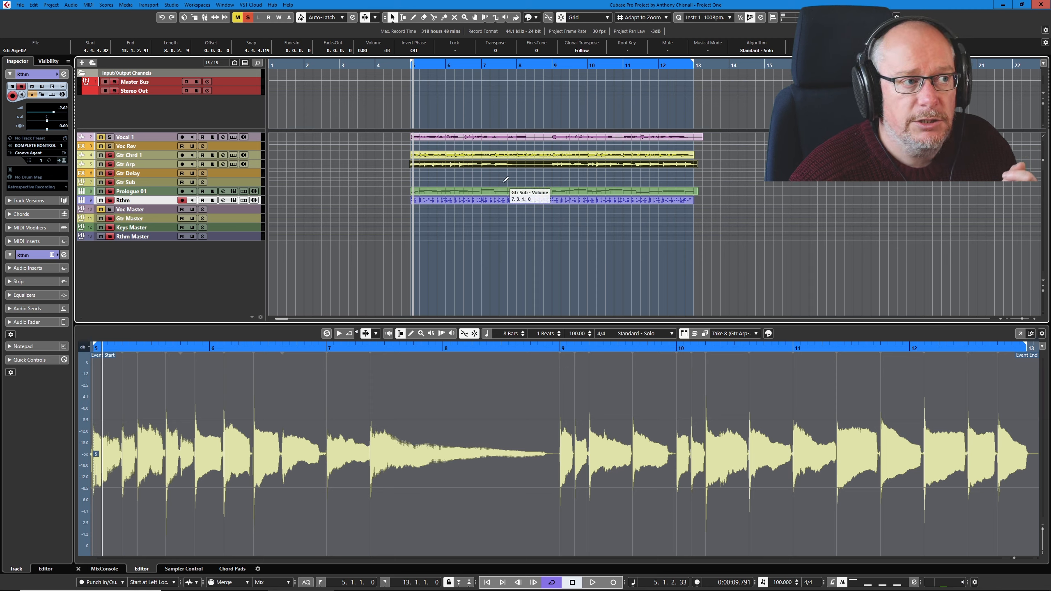
{"action": "left_click", "coordinate": [283, 334]}
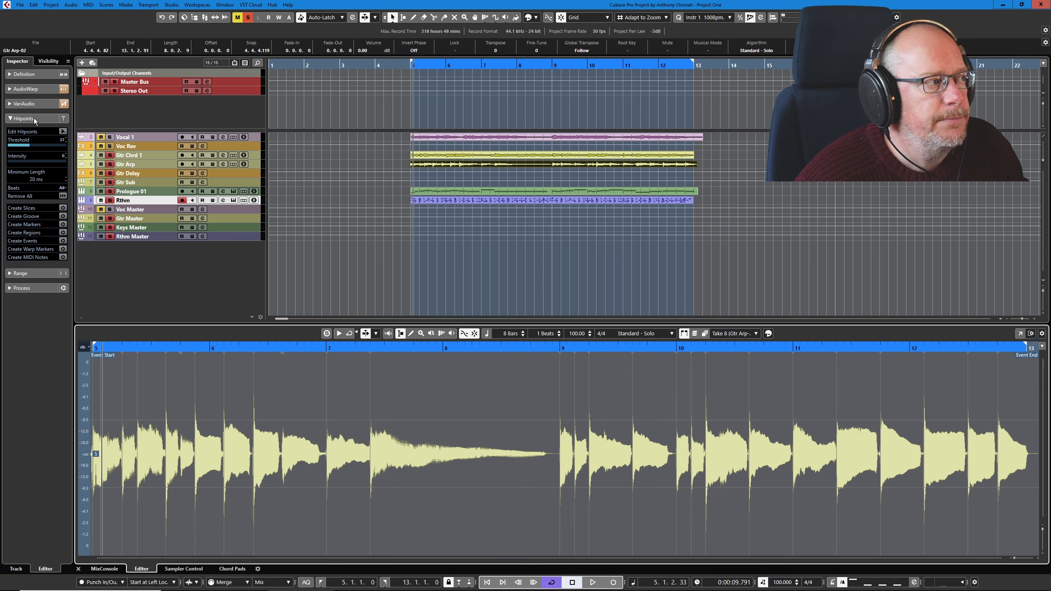
{"action": "left_click", "coordinate": [62, 131]}
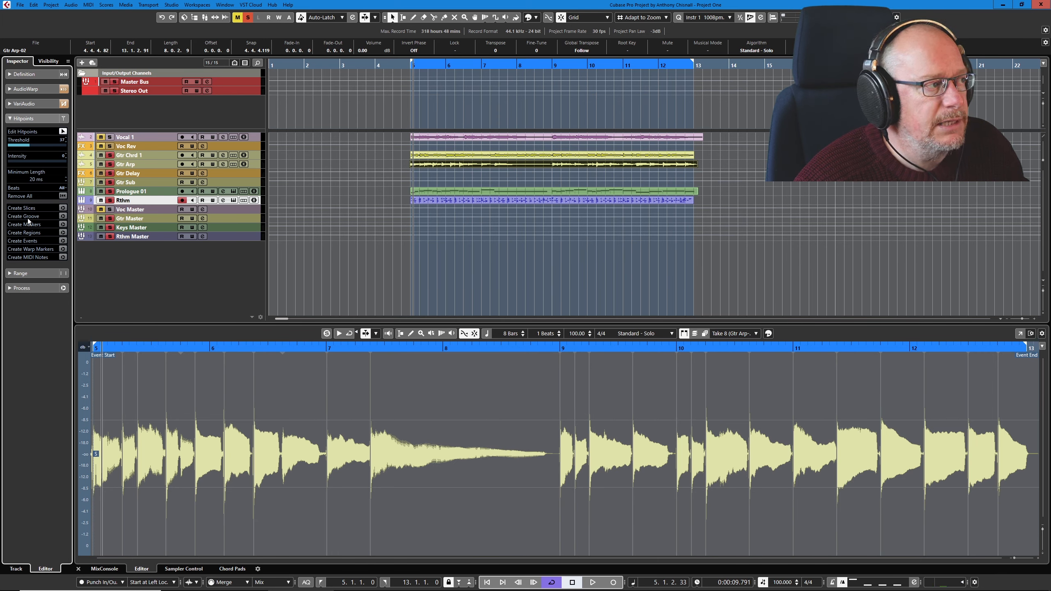
{"action": "left_click", "coordinate": [64, 217]}
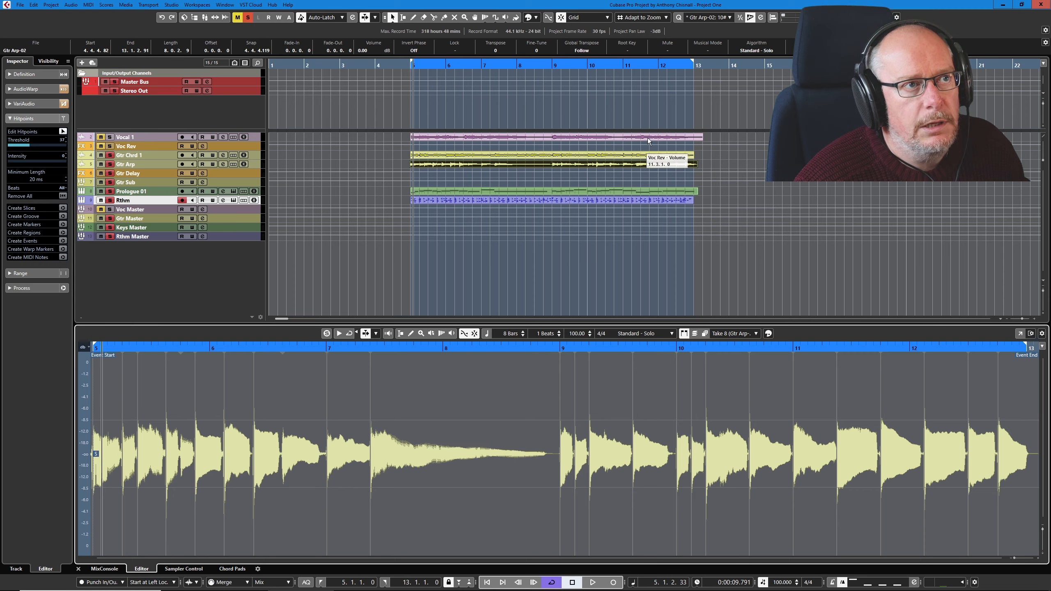
Show the Gtr Arp-02 groove in the quantize settings and the preset list.
{"action": "left_click", "coordinate": [761, 18]}
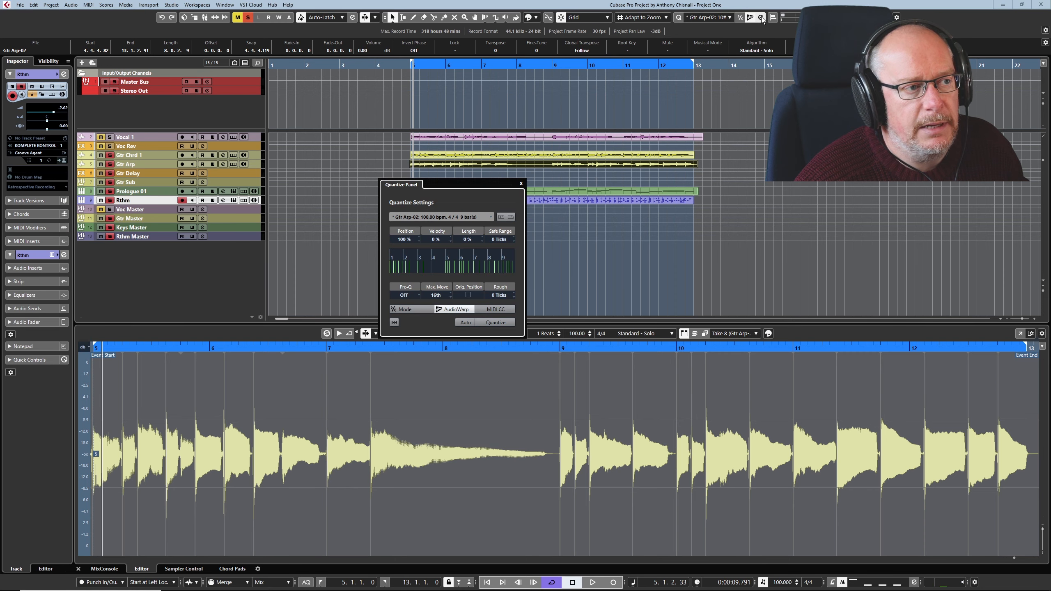
{"action": "left_click", "coordinate": [490, 217]}
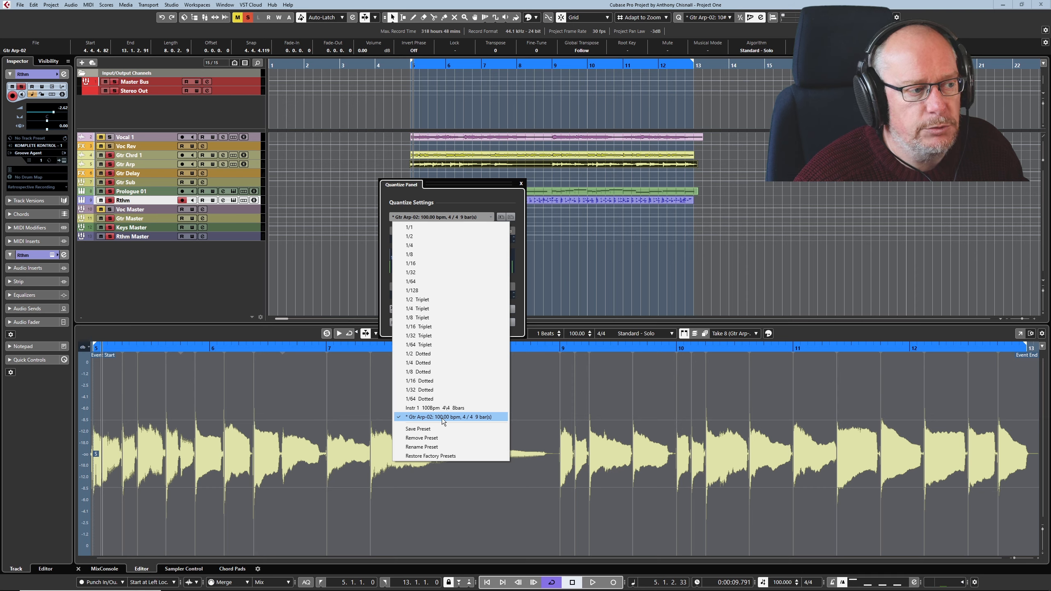
{"action": "left_click", "coordinate": [471, 184]}
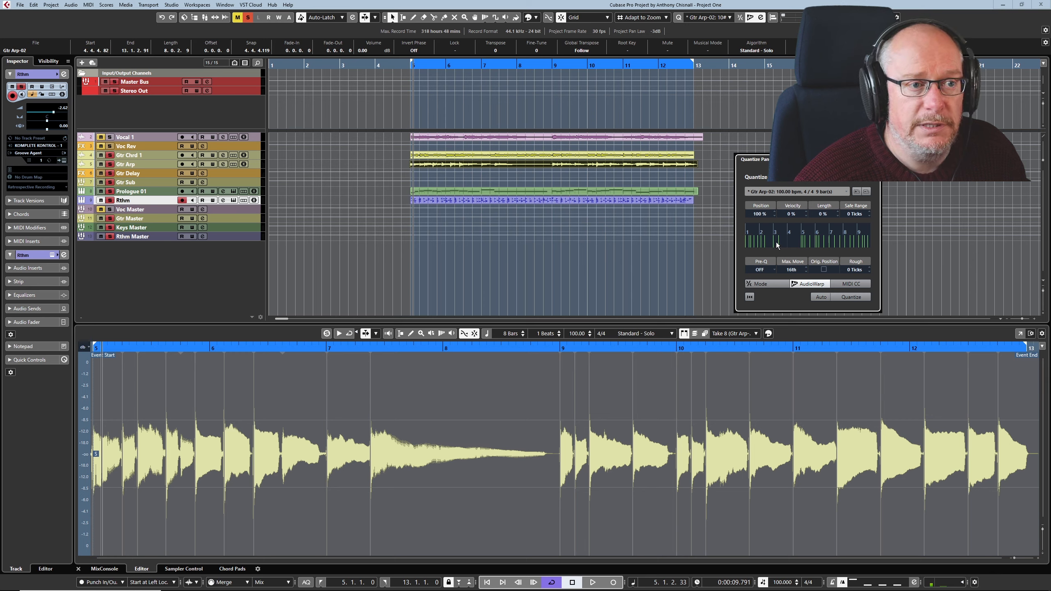
Quantize the Prologue 01 MIDI part to the Gtr Arp-02 groove and undo it.
{"action": "left_click", "coordinate": [569, 192]}
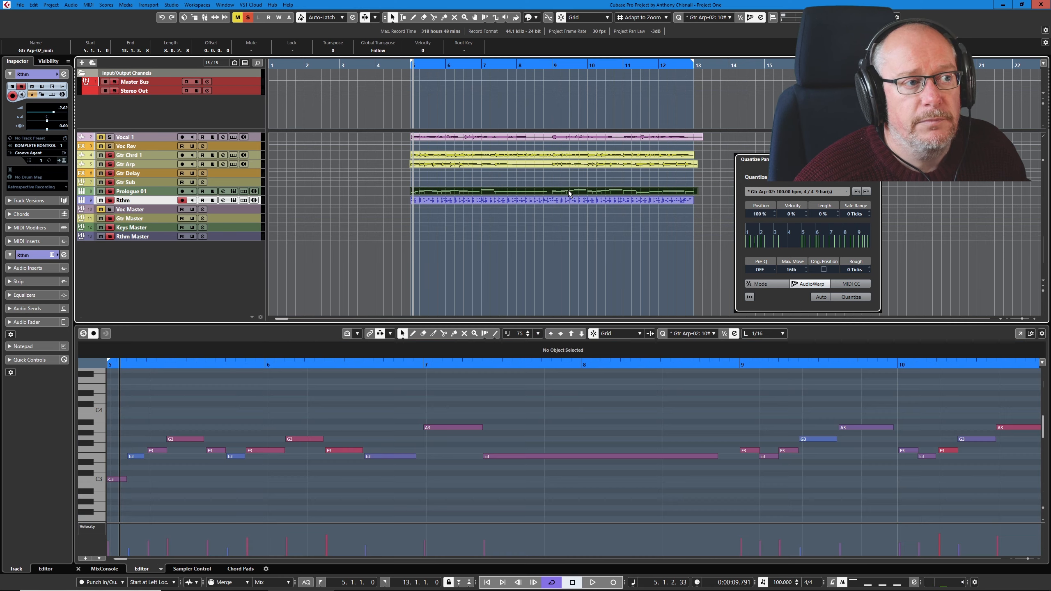
{"action": "scroll", "coordinate": [541, 415], "scroll_direction": "down", "scroll_amount": 1}
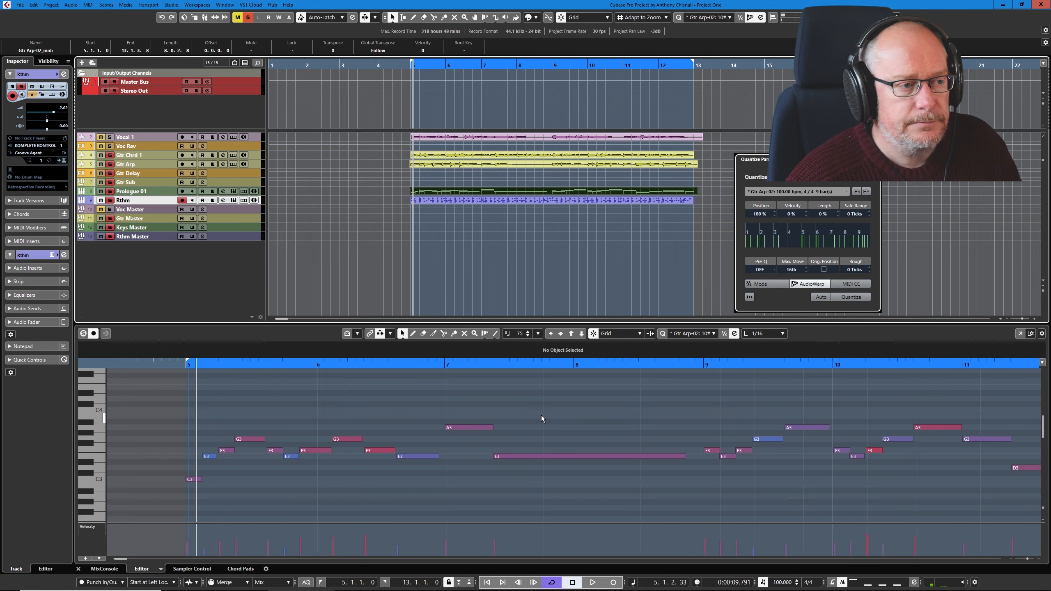
{"action": "scroll", "coordinate": [541, 415], "scroll_direction": "down", "scroll_amount": 1}
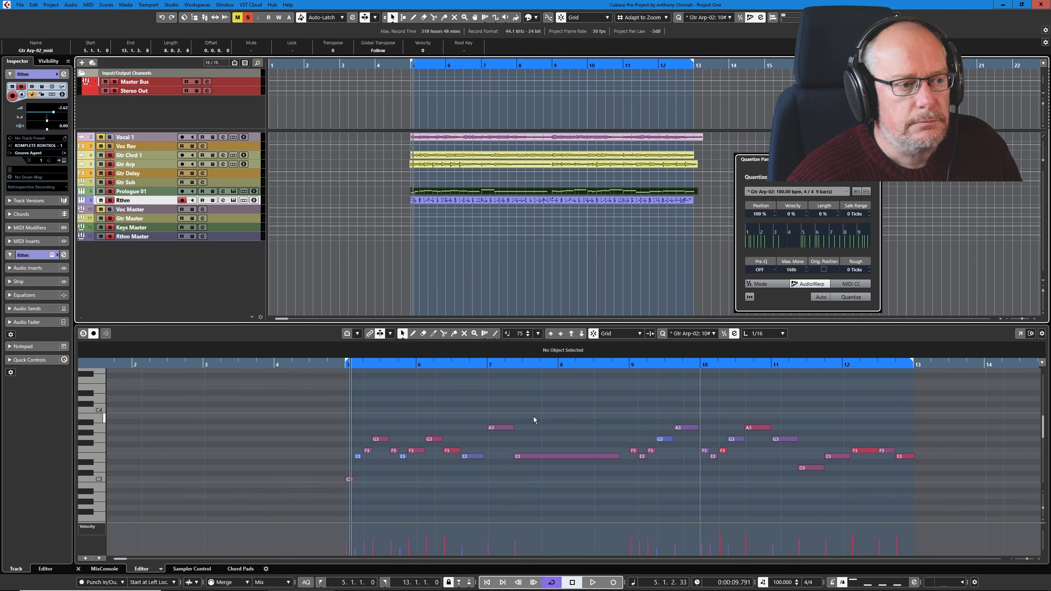
{"action": "left_click", "coordinate": [851, 297]}
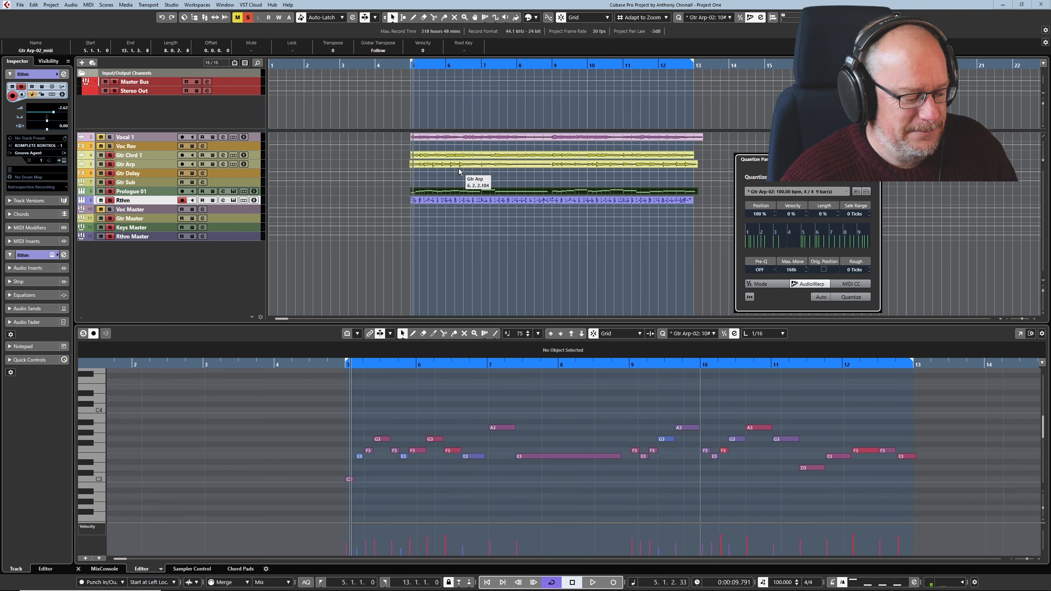
{"action": "key", "text": "ctrl+z"}
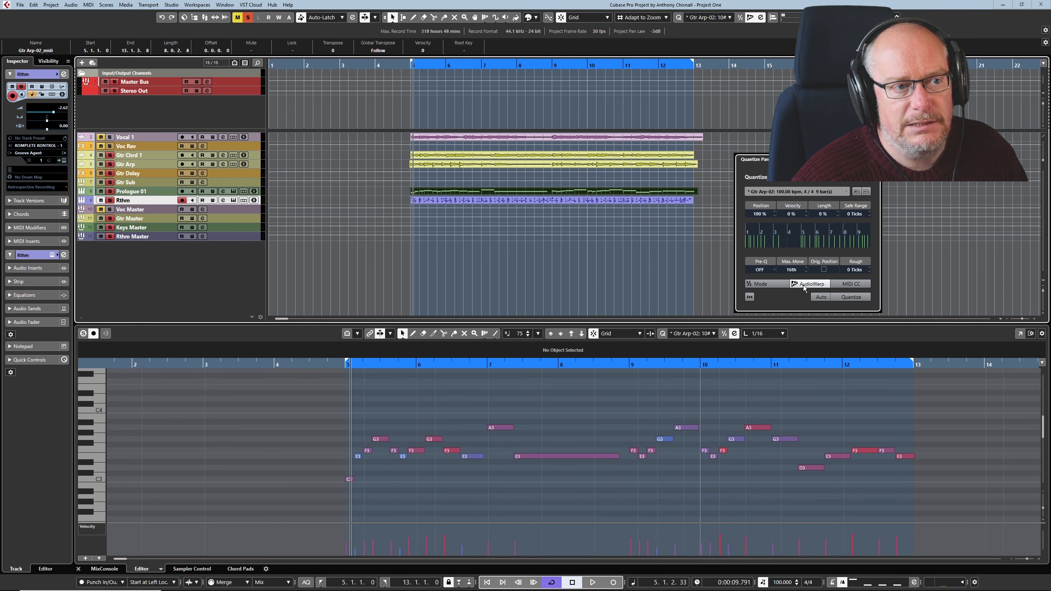
Remove the Gtr Arp-02 groove preset and reselect the Instr 1 100Bpm 4\4 8bars groove with position strength 90 %.
{"action": "left_click", "coordinate": [847, 191]}
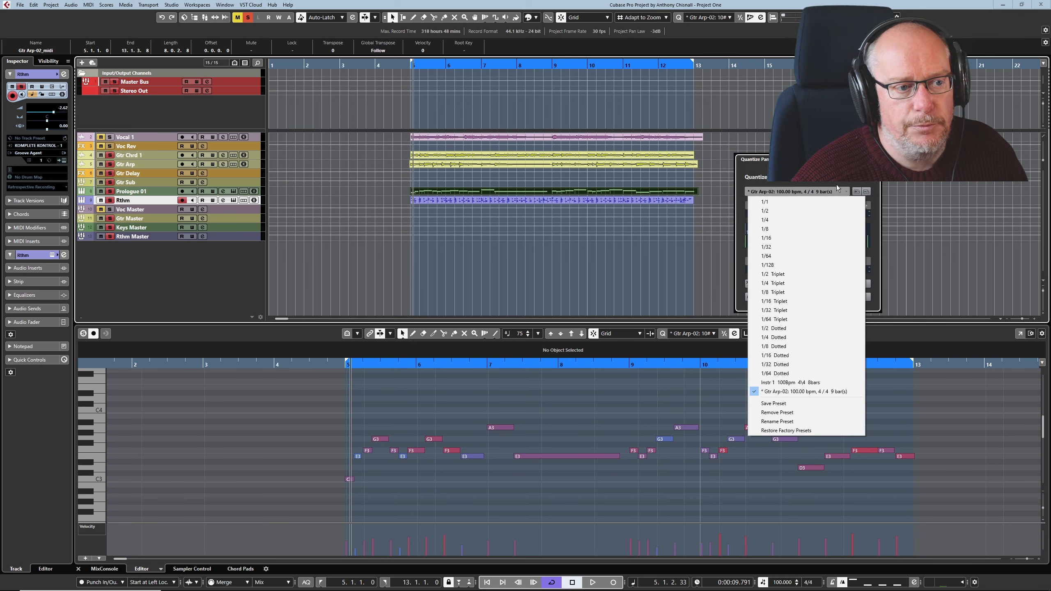
{"action": "left_click", "coordinate": [782, 414]}
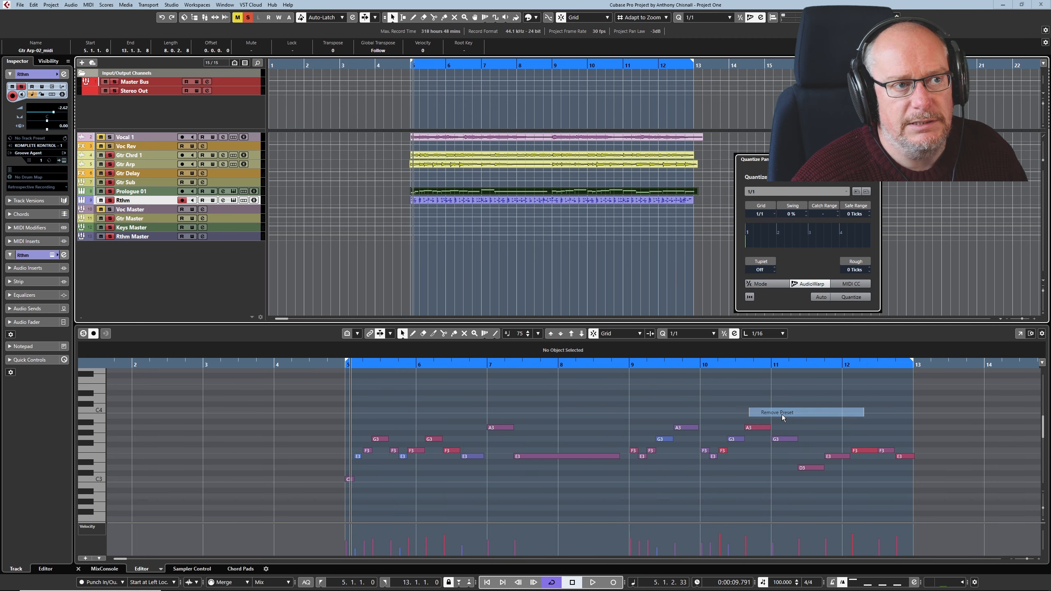
{"action": "left_click", "coordinate": [844, 190]}
{"action": "left_click", "coordinate": [780, 382]}
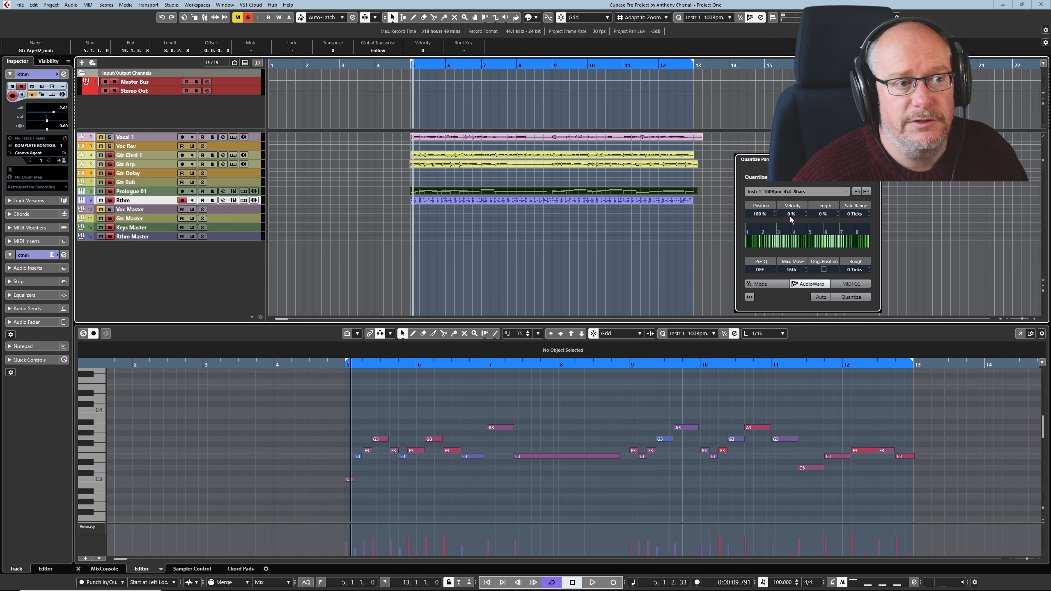
{"action": "left_click_drag", "start_coordinate": [758, 214], "coordinate": [761, 224]}
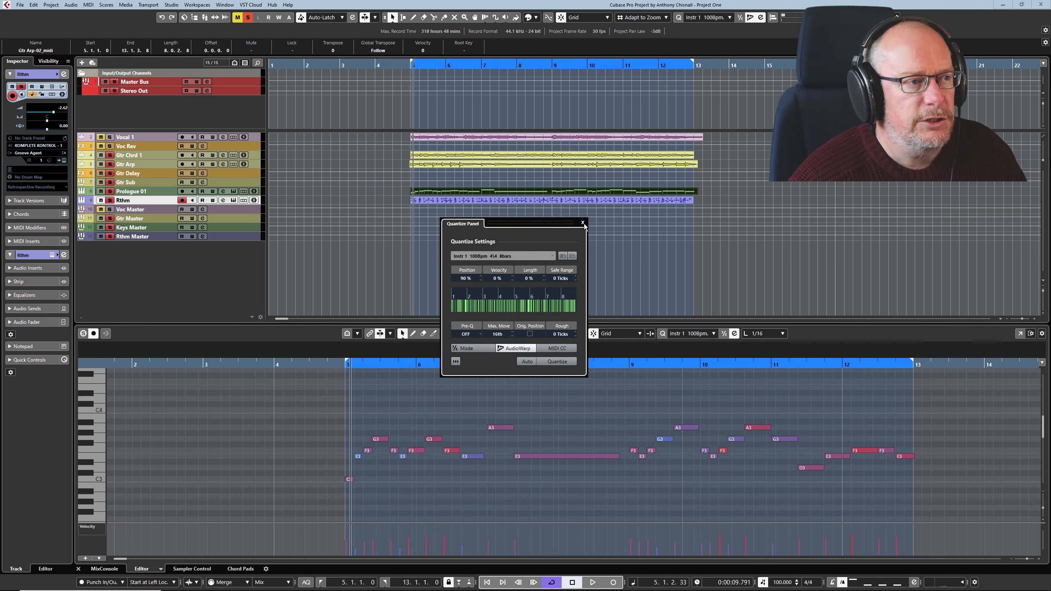
{"action": "left_click", "coordinate": [583, 224]}
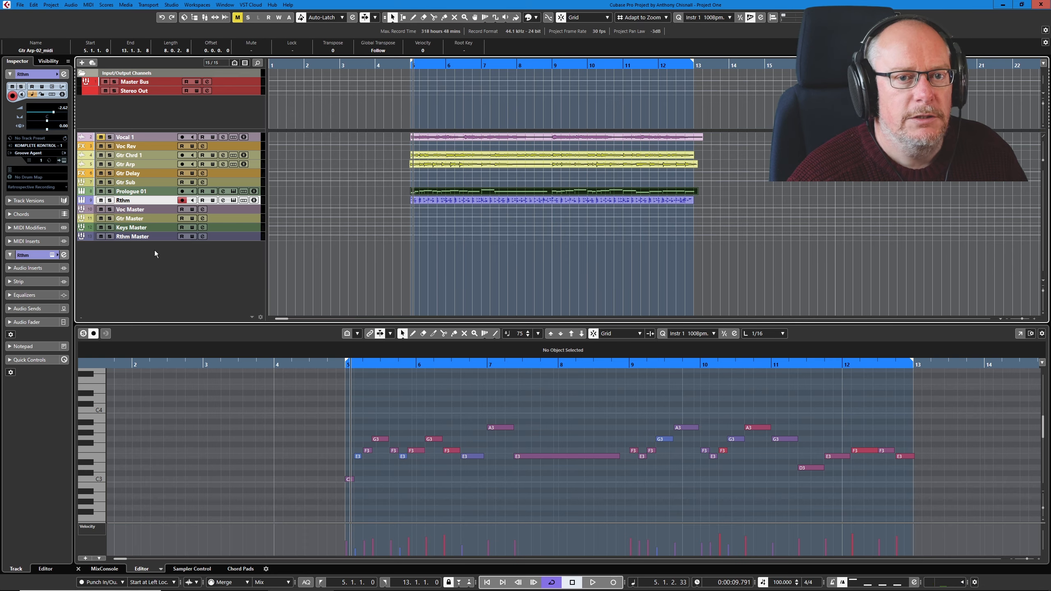
Save the project.
{"action": "left_click", "coordinate": [19, 4]}
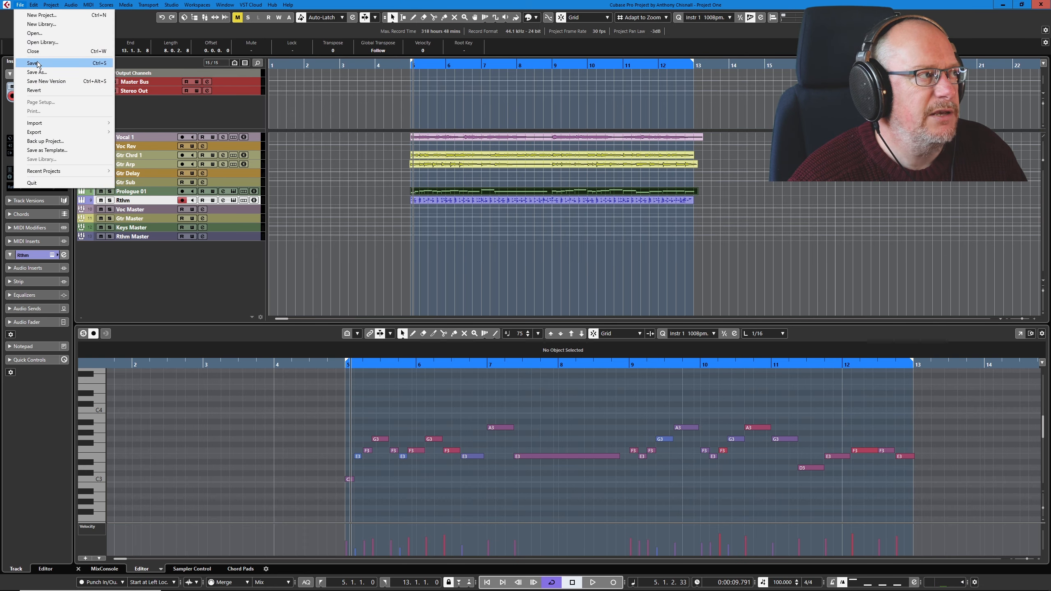